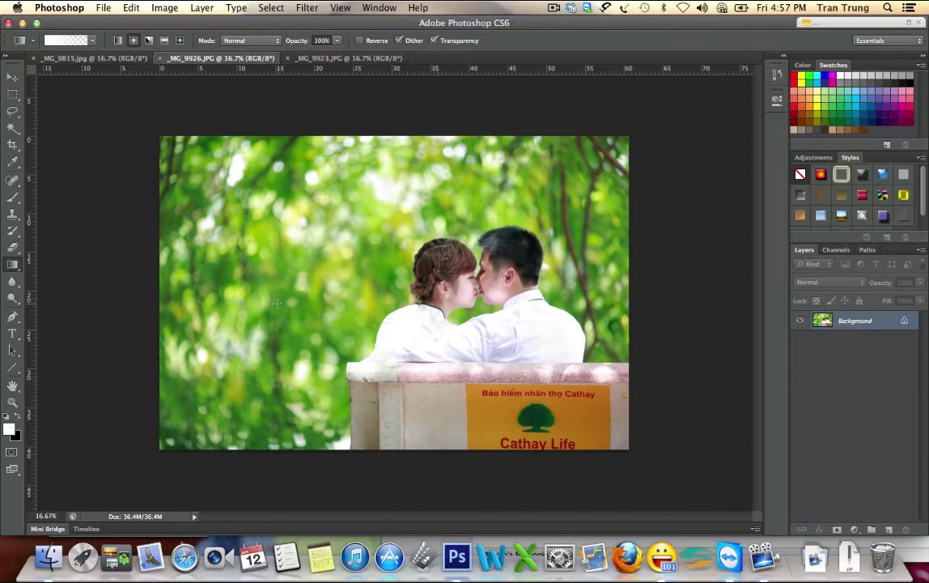
pyautogui.click(104, 57)
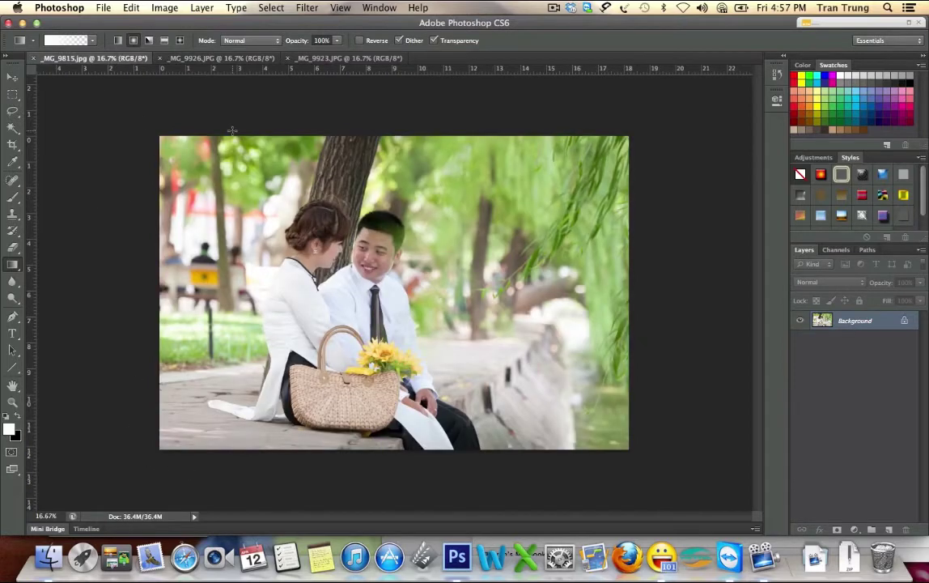
pyautogui.click(203, 59)
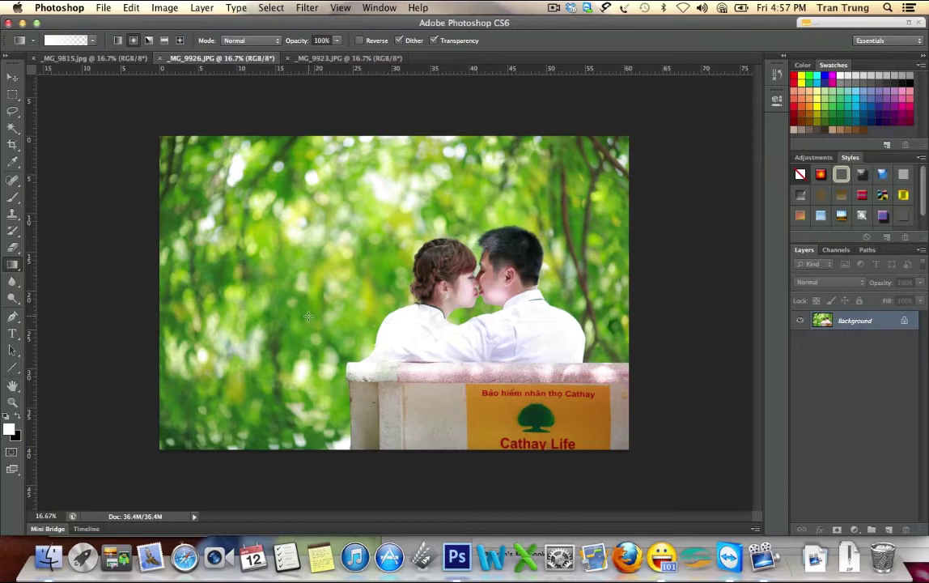
pyautogui.click(89, 58)
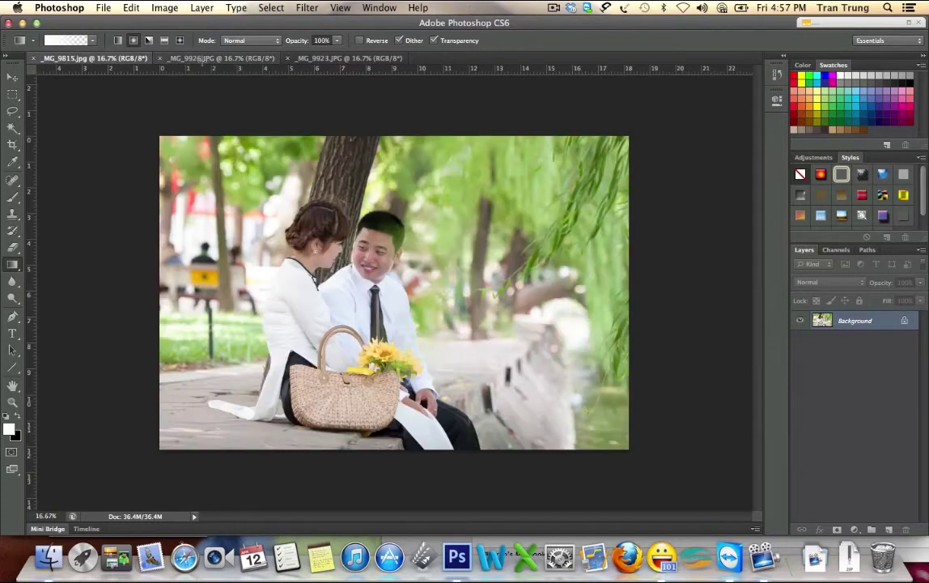
pyautogui.click(204, 60)
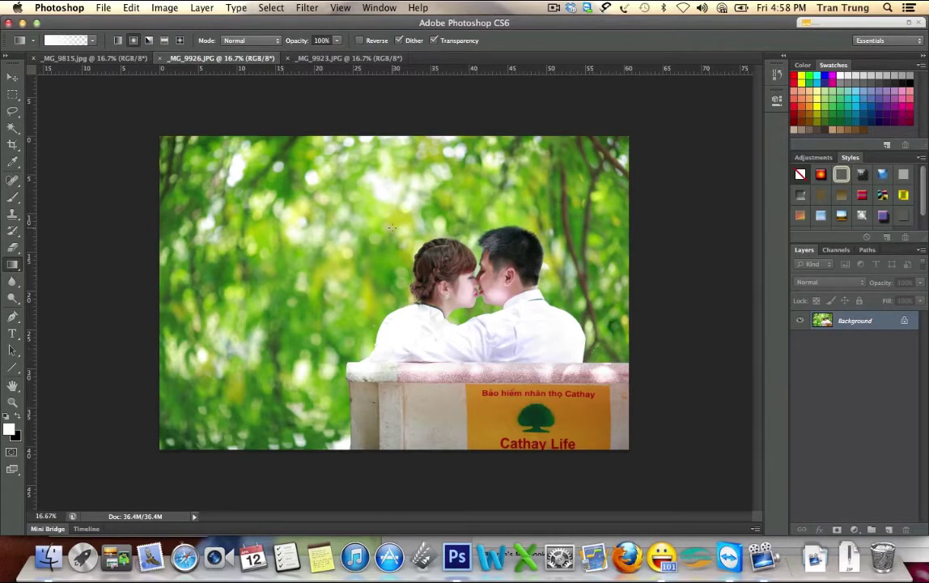
pyautogui.scroll(5, 493, 276)
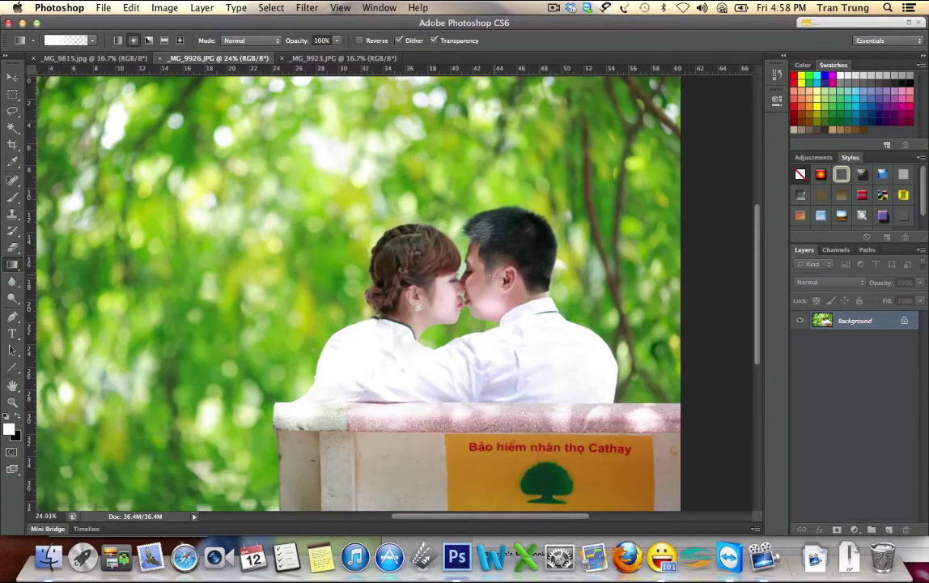
pyautogui.scroll(5, 448, 275)
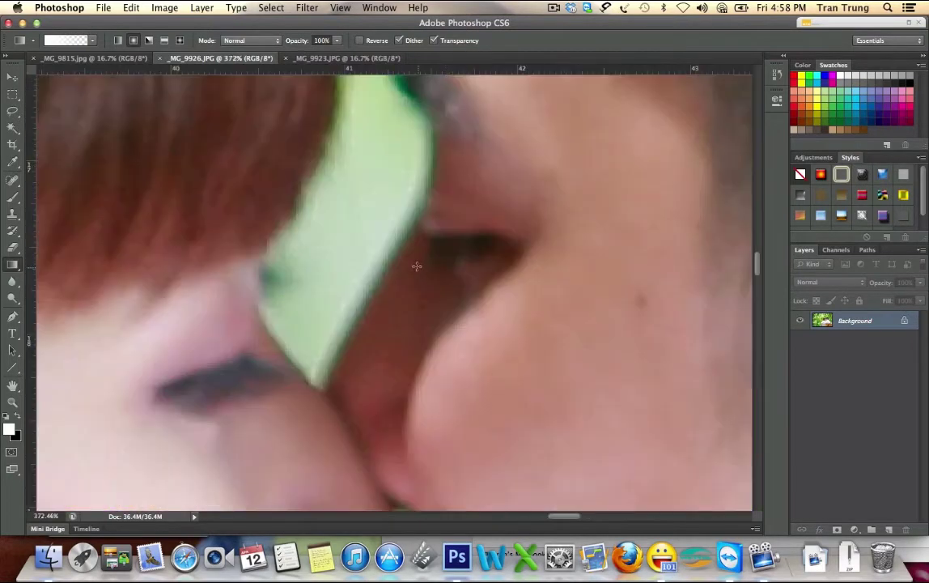
pyautogui.scroll(-2, 415, 266)
pyautogui.scroll(-2, 415, 265)
pyautogui.scroll(-2, 415, 265)
pyautogui.scroll(-2, 415, 266)
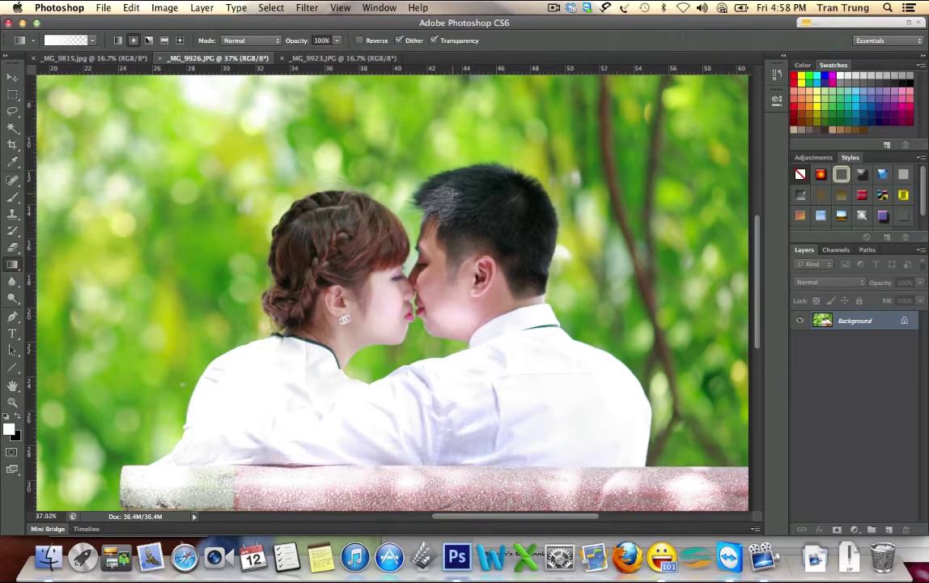
pyautogui.hotkey('ctrl', '0')
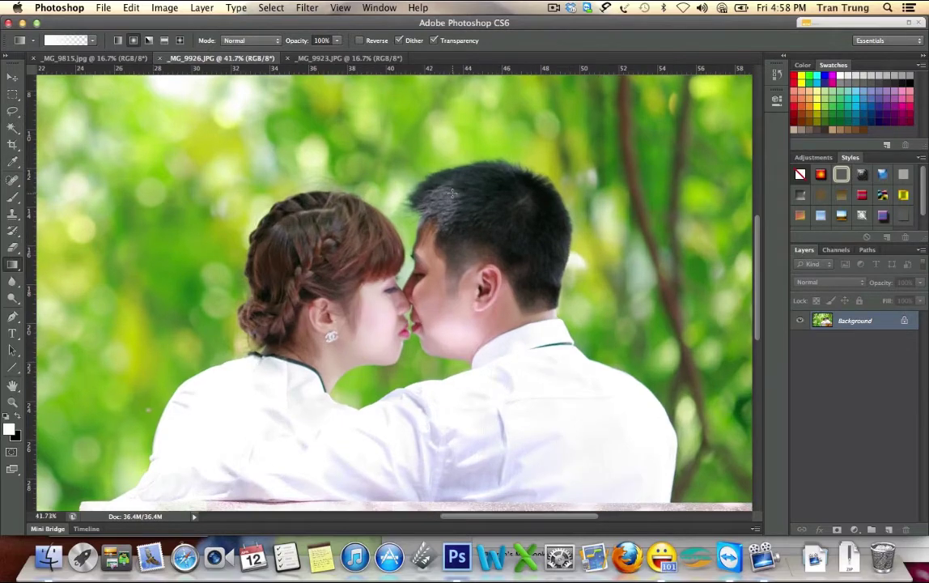
pyautogui.scroll(-1, 451, 193)
pyautogui.scroll(-1, 452, 192)
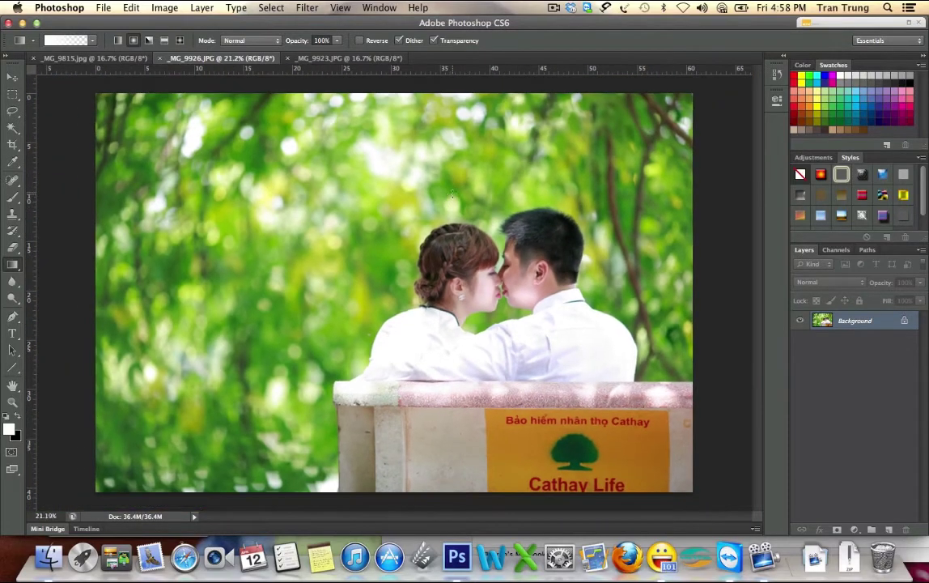
pyautogui.scroll(-1, 452, 193)
pyautogui.scroll(-3, 451, 193)
pyautogui.scroll(2, 451, 193)
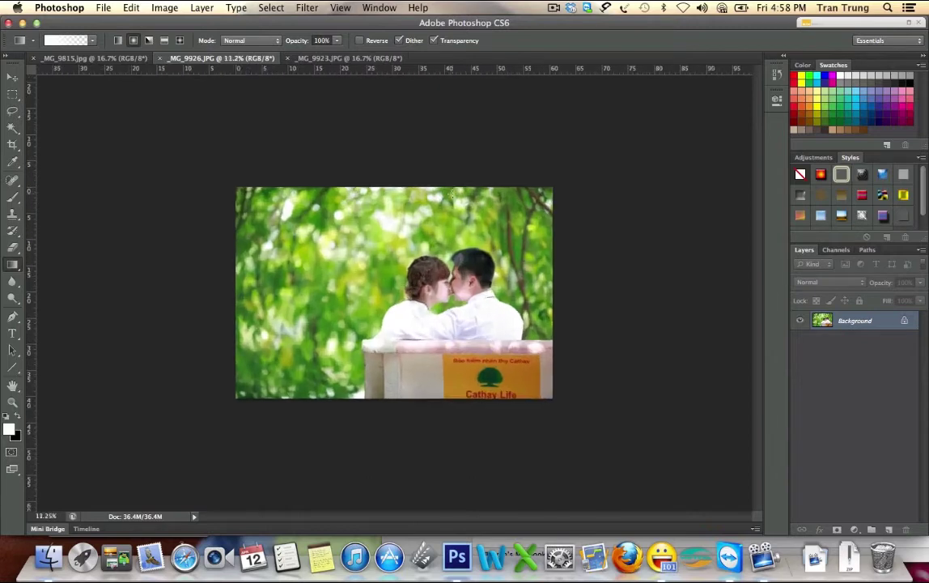
pyautogui.scroll(1, 452, 192)
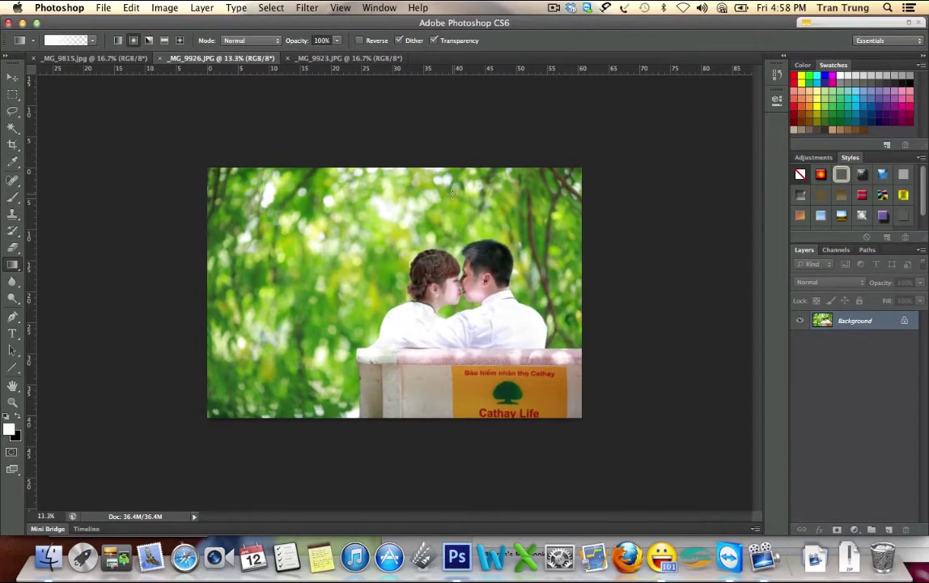
# - Draw a rectangular marquee, redrawing it until it encloses the entire bench photo
pyautogui.press('m')
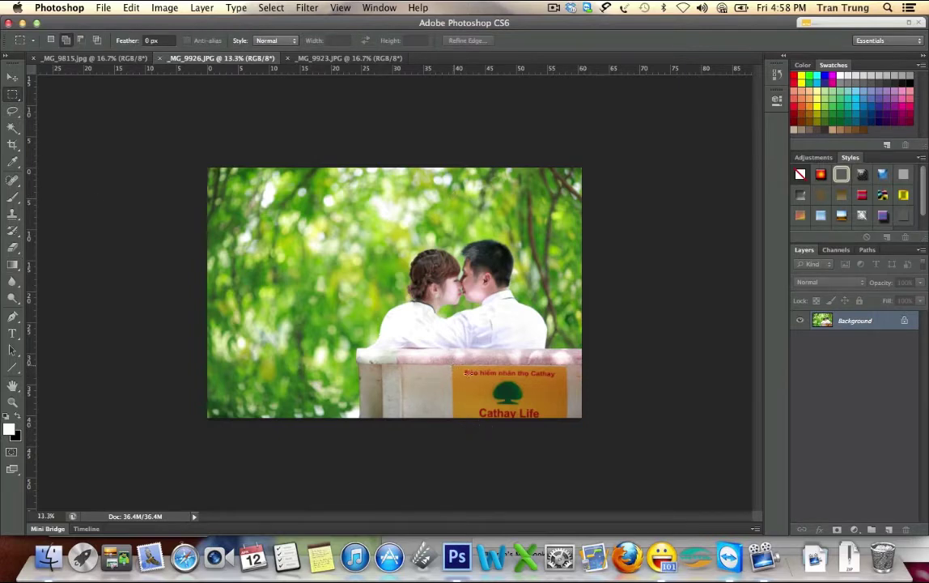
pyautogui.moveTo(449, 374); pyautogui.dragTo(569, 431)
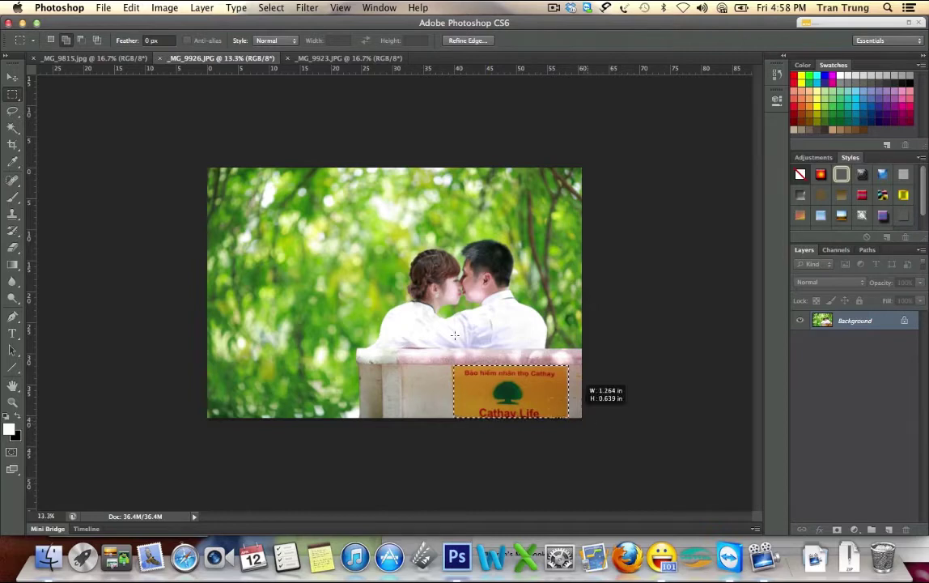
pyautogui.moveTo(577, 411); pyautogui.dragTo(197, 138)
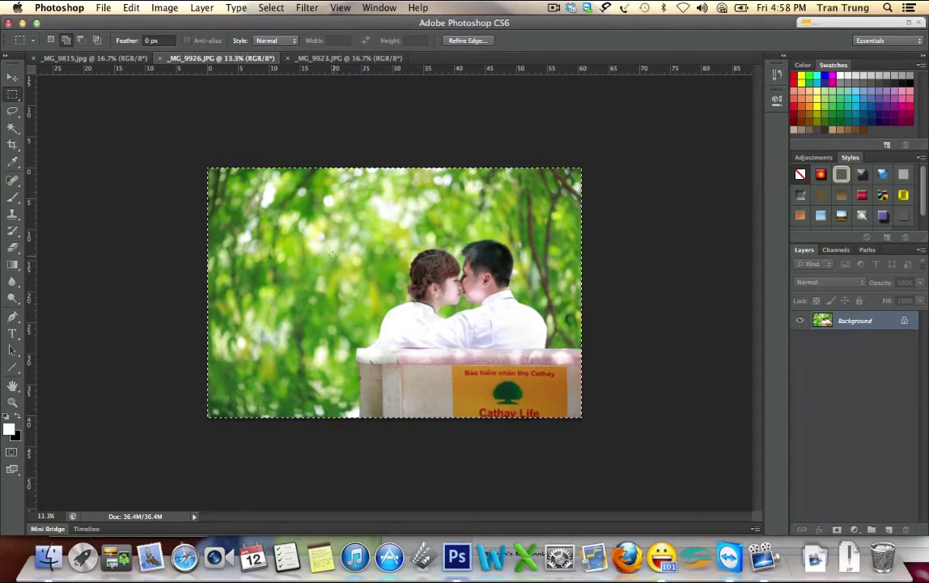
pyautogui.moveTo(356, 242); pyautogui.dragTo(587, 420)
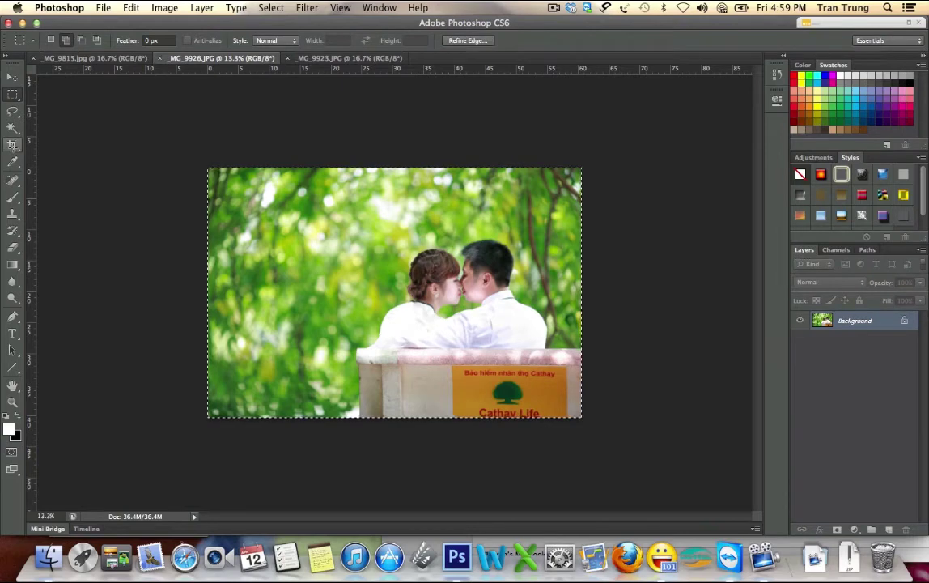
# - Crop outward past the photo's top-left corner, shift the photo right, and commit the enlarged canvas
pyautogui.click(12, 144)
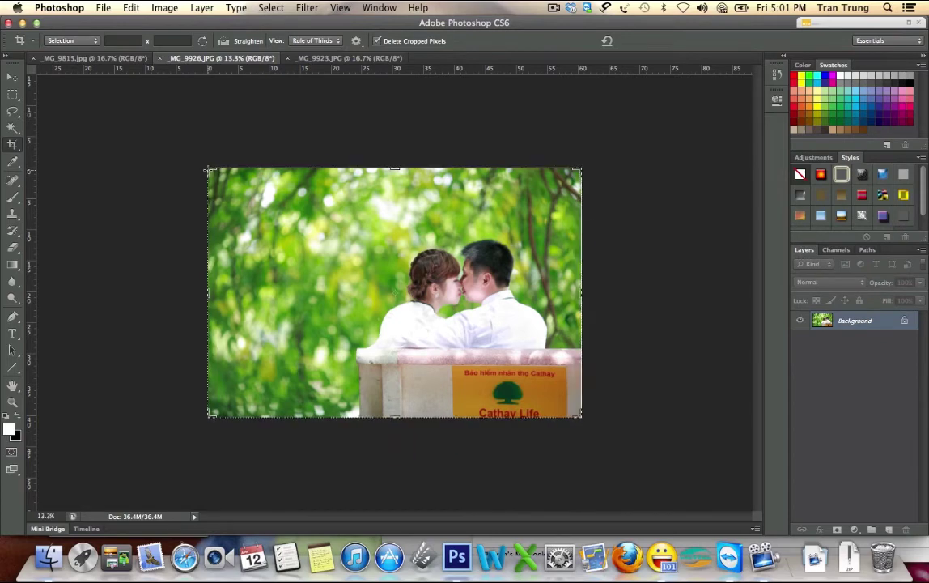
pyautogui.moveTo(209, 170); pyautogui.dragTo(160, 131)
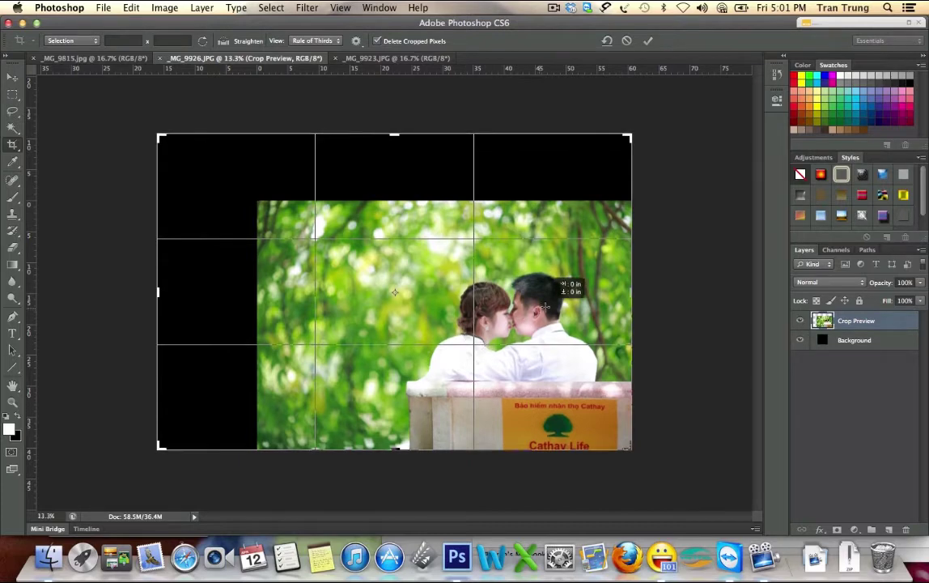
pyautogui.moveTo(540, 307)
pyautogui.mouseDown()
pyautogui.moveTo(550, 307)
pyautogui.moveTo(504, 306)
pyautogui.mouseUp()
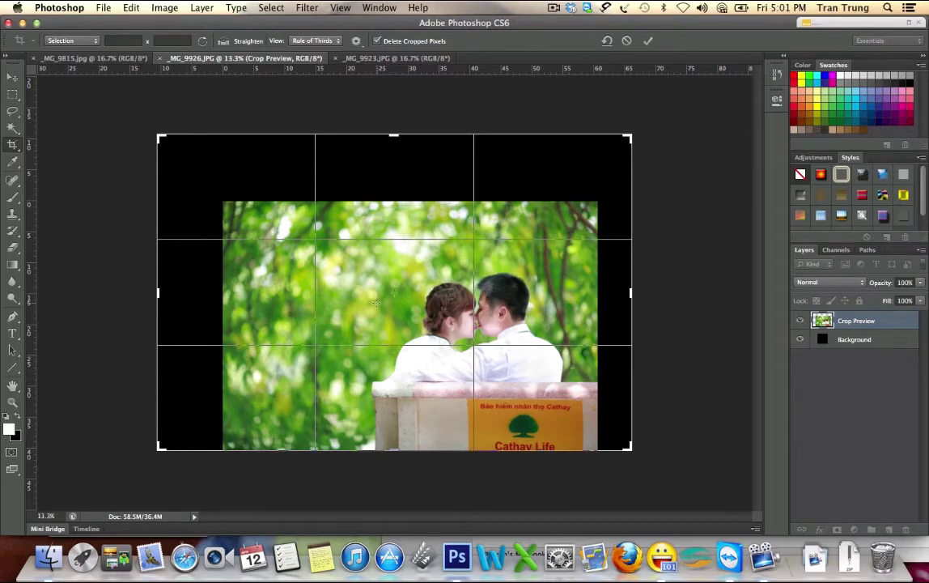
pyautogui.press('Return')
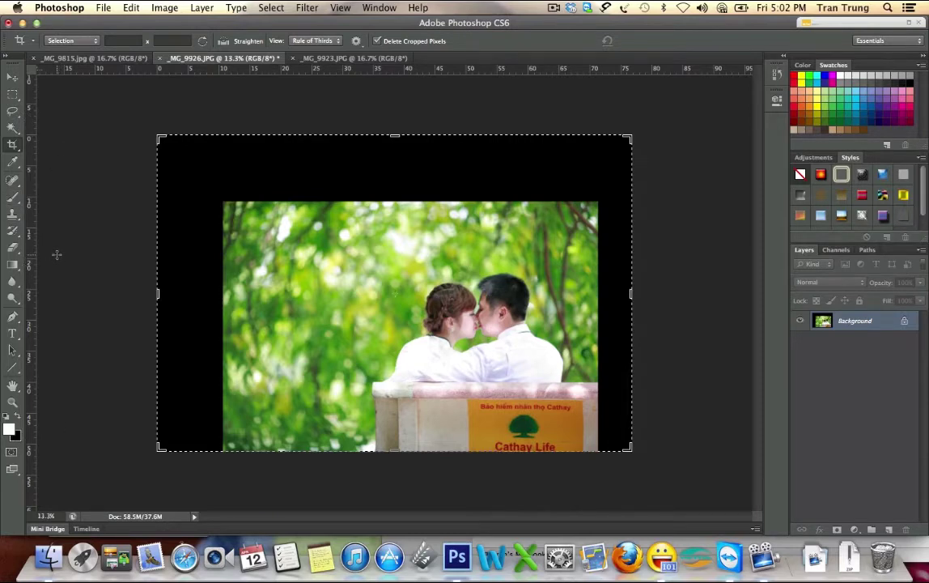
# - Choose the Clone Stamp tool and enlarge its brush to 436 px
pyautogui.click(13, 212)
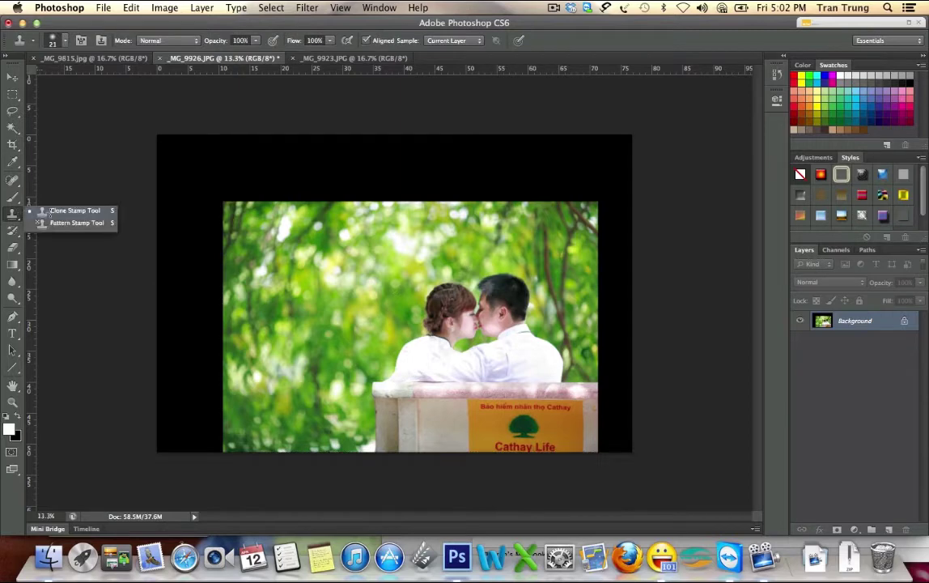
pyautogui.click(59, 212)
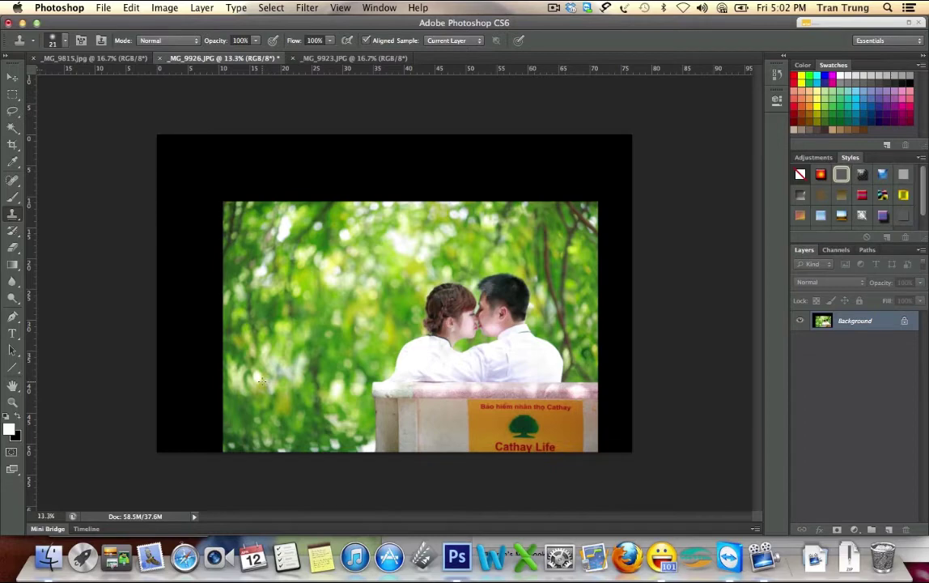
pyautogui.rightClick(261, 381)
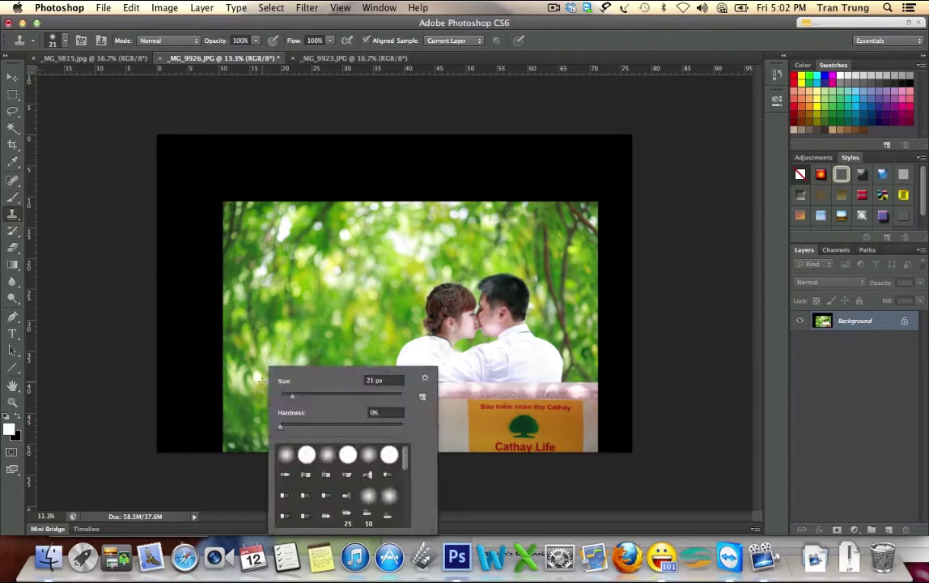
pyautogui.moveTo(302, 397); pyautogui.dragTo(332, 396)
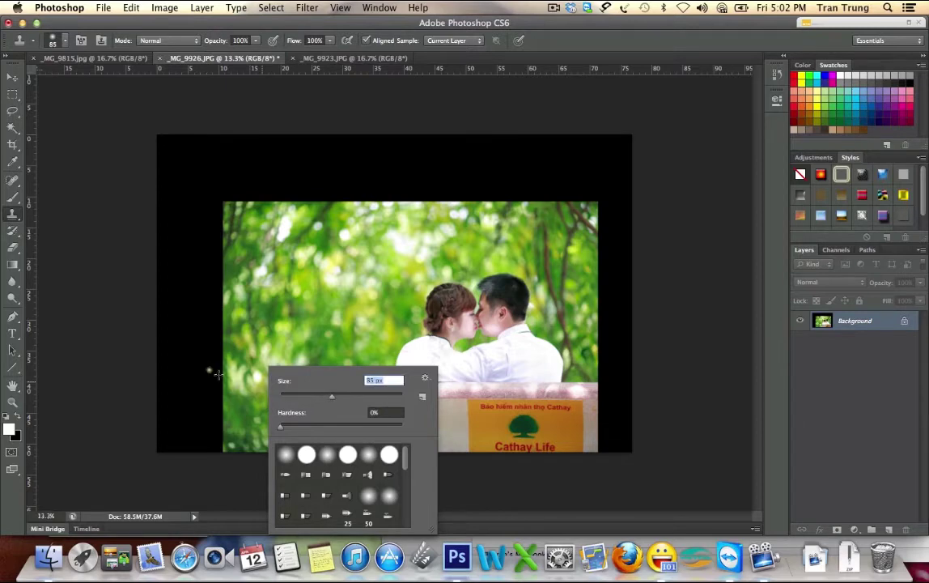
pyautogui.moveTo(332, 396); pyautogui.dragTo(363, 396)
pyautogui.moveTo(372, 398); pyautogui.dragTo(392, 398)
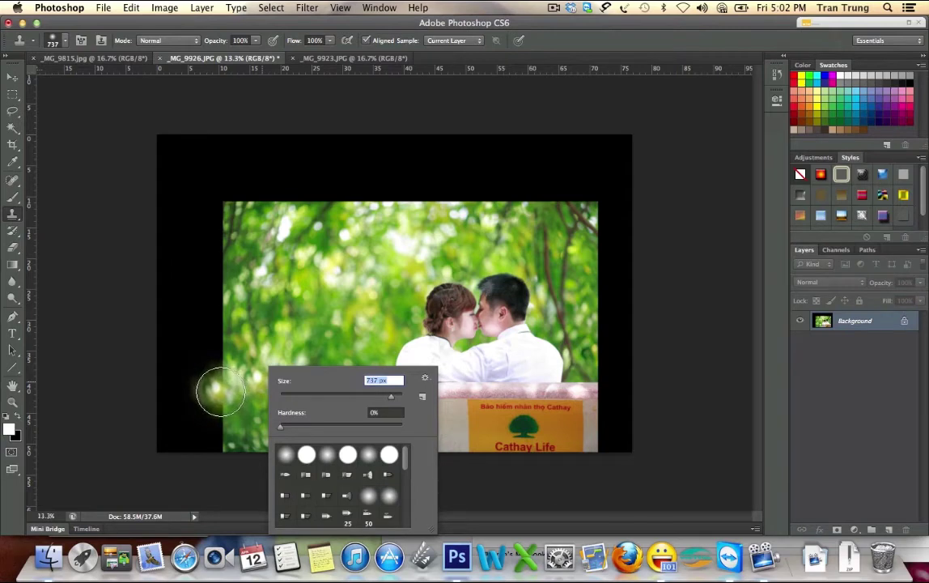
# - Clone foliage over the black strip left of the photo, the top-left corner and above
pyautogui.moveTo(224, 391)
pyautogui.mouseDown()
pyautogui.moveTo(142, 385)
pyautogui.moveTo(165, 356)
pyautogui.mouseUp()
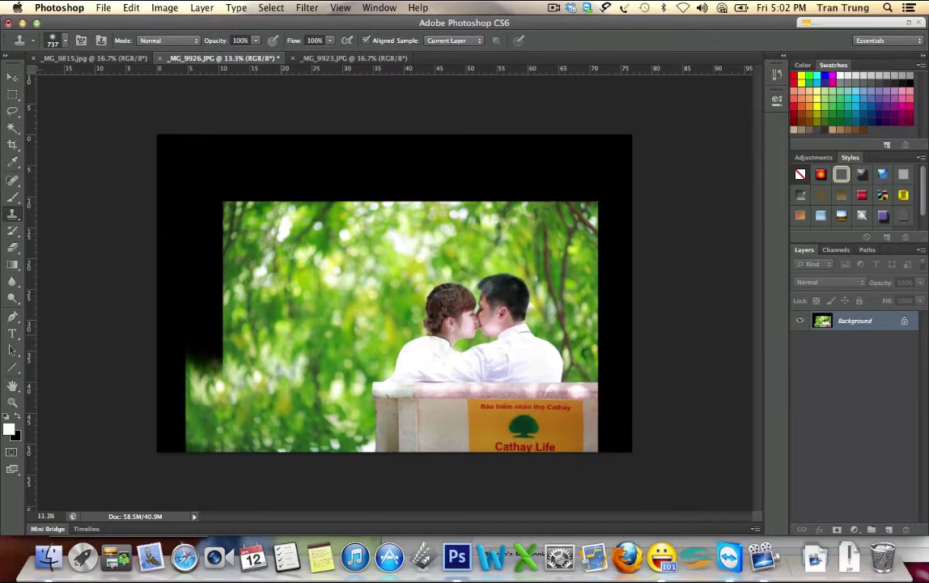
pyautogui.moveTo(166, 395); pyautogui.dragTo(178, 398)
pyautogui.moveTo(203, 316)
pyautogui.mouseDown()
pyautogui.moveTo(178, 413)
pyautogui.moveTo(195, 352)
pyautogui.mouseUp()
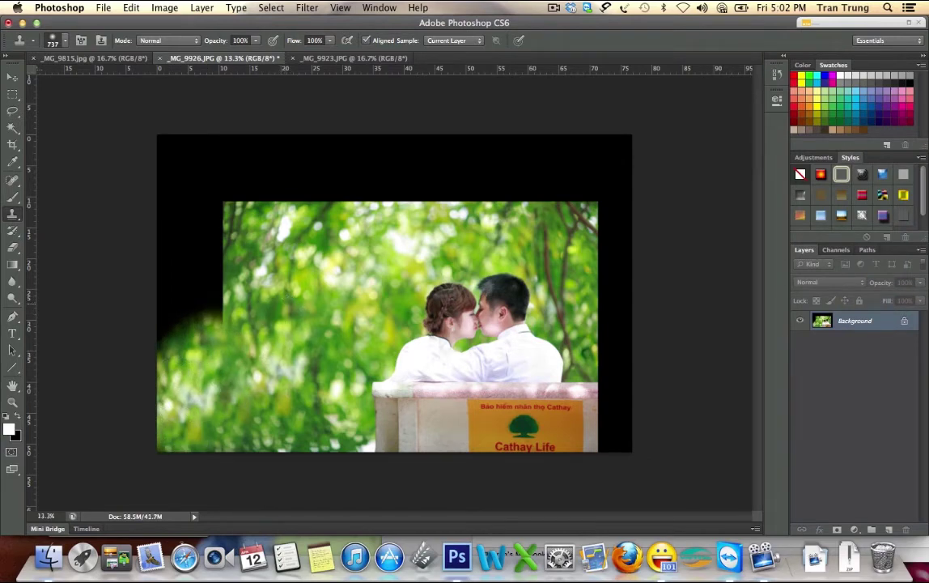
pyautogui.moveTo(208, 305); pyautogui.dragTo(166, 319)
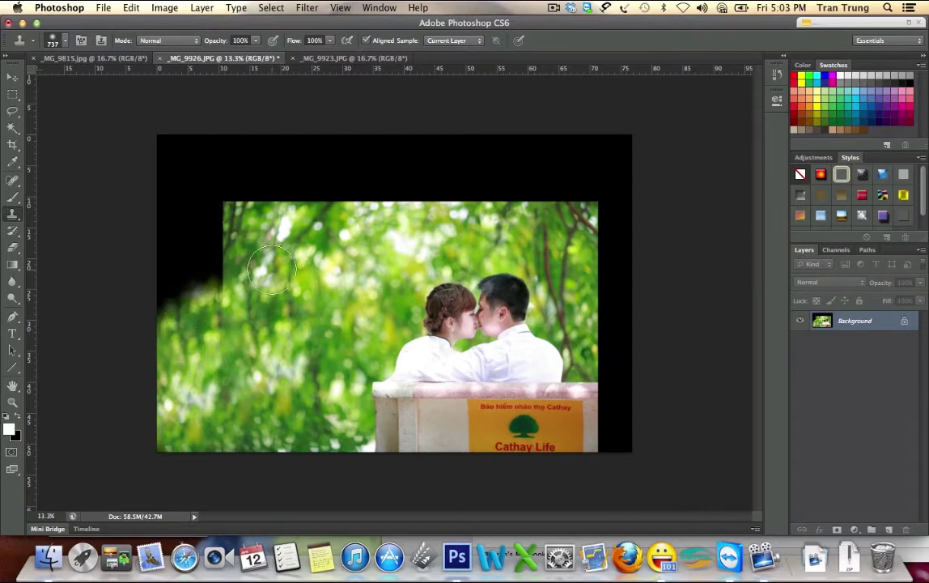
pyautogui.moveTo(272, 270); pyautogui.dragTo(150, 259)
pyautogui.moveTo(190, 209); pyautogui.dragTo(138, 244)
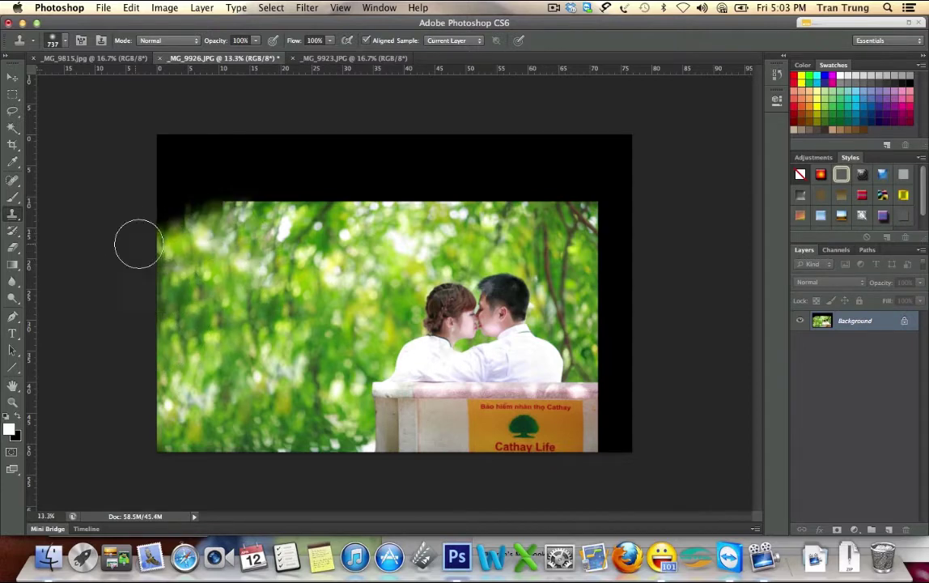
pyautogui.moveTo(199, 199)
pyautogui.mouseDown()
pyautogui.moveTo(166, 199)
pyautogui.moveTo(340, 170)
pyautogui.mouseUp()
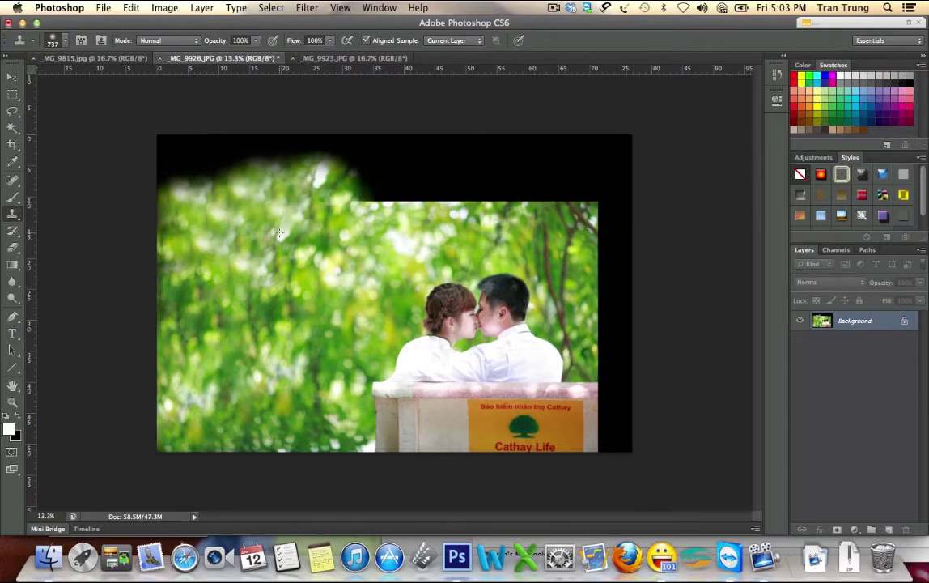
pyautogui.moveTo(244, 176)
pyautogui.mouseDown()
pyautogui.moveTo(174, 158)
pyautogui.moveTo(170, 195)
pyautogui.mouseUp()
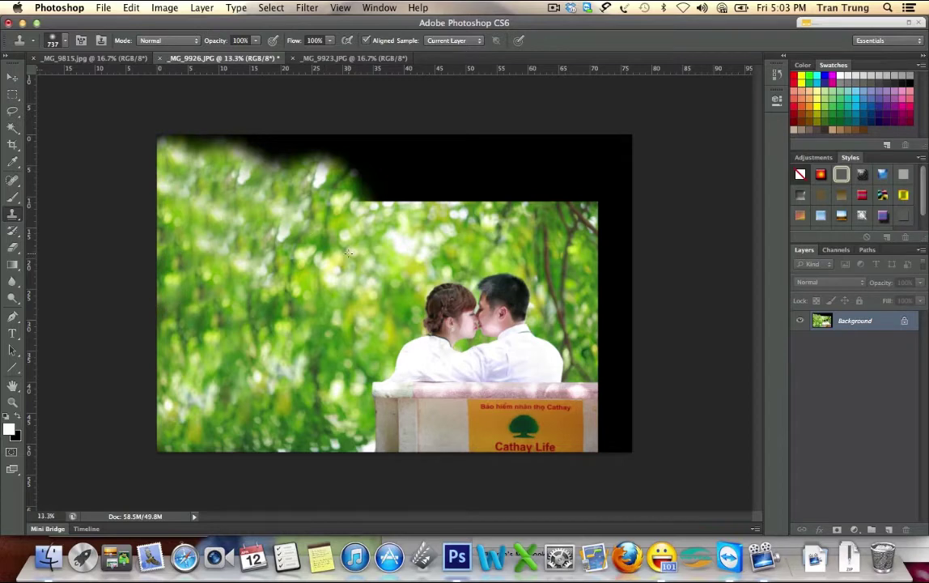
pyautogui.moveTo(357, 197)
pyautogui.mouseDown()
pyautogui.moveTo(171, 150)
pyautogui.moveTo(187, 189)
pyautogui.moveTo(180, 139)
pyautogui.mouseUp()
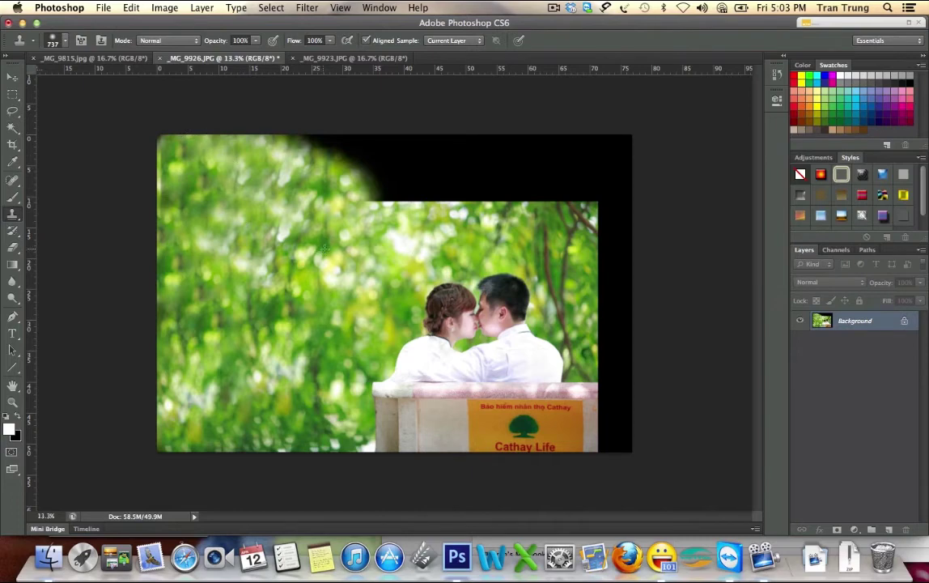
# - Clone foliage over the remaining black gaps along the top, top-right corner and right edge
pyautogui.moveTo(285, 233)
pyautogui.mouseDown()
pyautogui.moveTo(410, 188)
pyautogui.moveTo(377, 158)
pyautogui.moveTo(429, 174)
pyautogui.moveTo(464, 158)
pyautogui.moveTo(478, 193)
pyautogui.moveTo(486, 165)
pyautogui.moveTo(445, 142)
pyautogui.moveTo(486, 166)
pyautogui.moveTo(544, 177)
pyautogui.moveTo(571, 162)
pyautogui.moveTo(608, 191)
pyautogui.moveTo(586, 149)
pyautogui.moveTo(442, 155)
pyautogui.moveTo(507, 190)
pyautogui.mouseUp()
pyautogui.moveTo(641, 155); pyautogui.dragTo(626, 146)
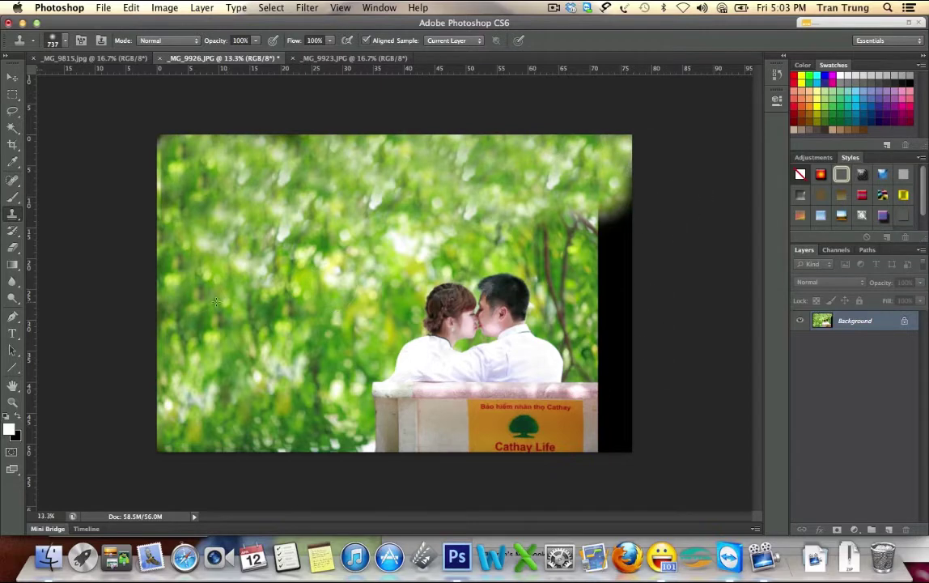
pyautogui.moveTo(601, 197); pyautogui.dragTo(606, 326)
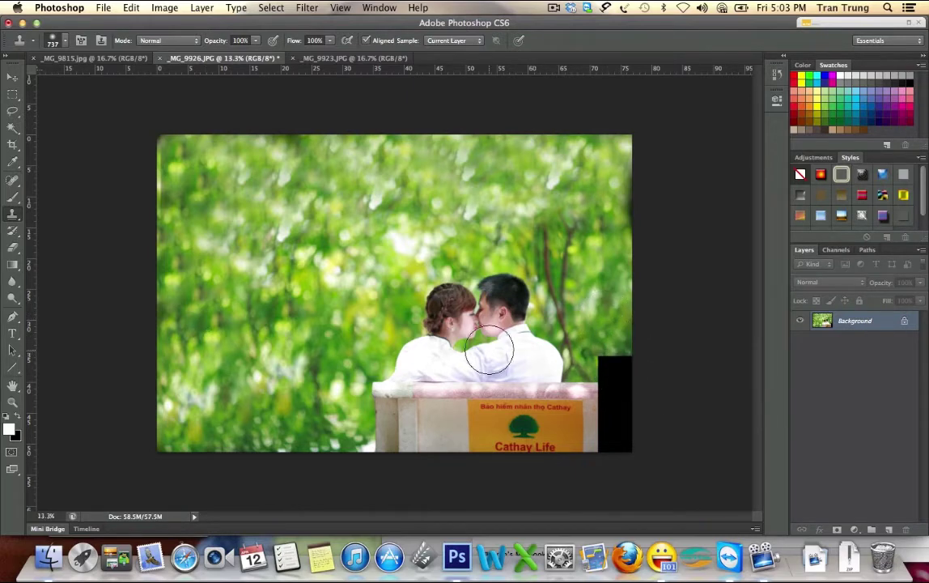
pyautogui.moveTo(615, 361); pyautogui.dragTo(617, 446)
pyautogui.moveTo(658, 410)
pyautogui.mouseDown()
pyautogui.moveTo(613, 426)
pyautogui.moveTo(619, 439)
pyautogui.mouseUp()
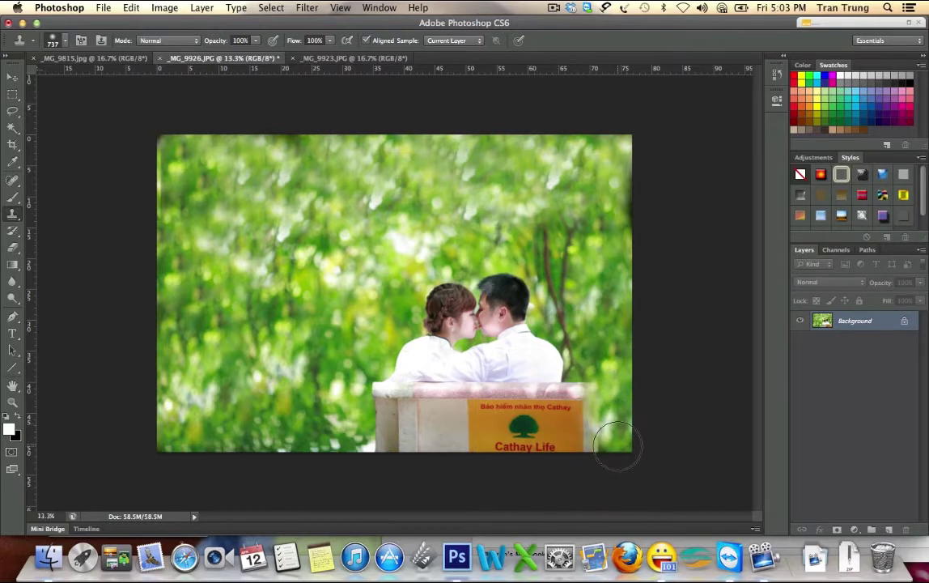
pyautogui.moveTo(619, 440); pyautogui.dragTo(621, 441)
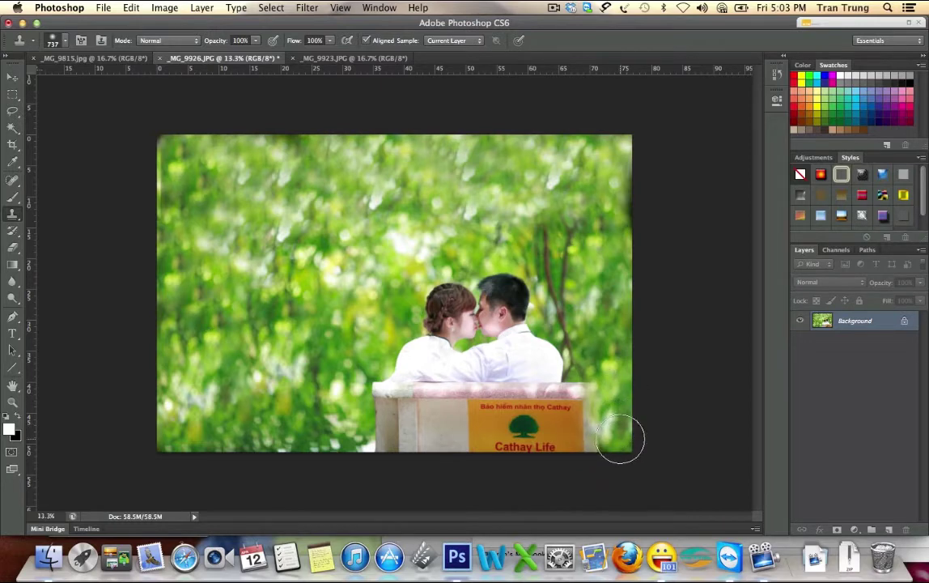
pyautogui.click(12, 94)
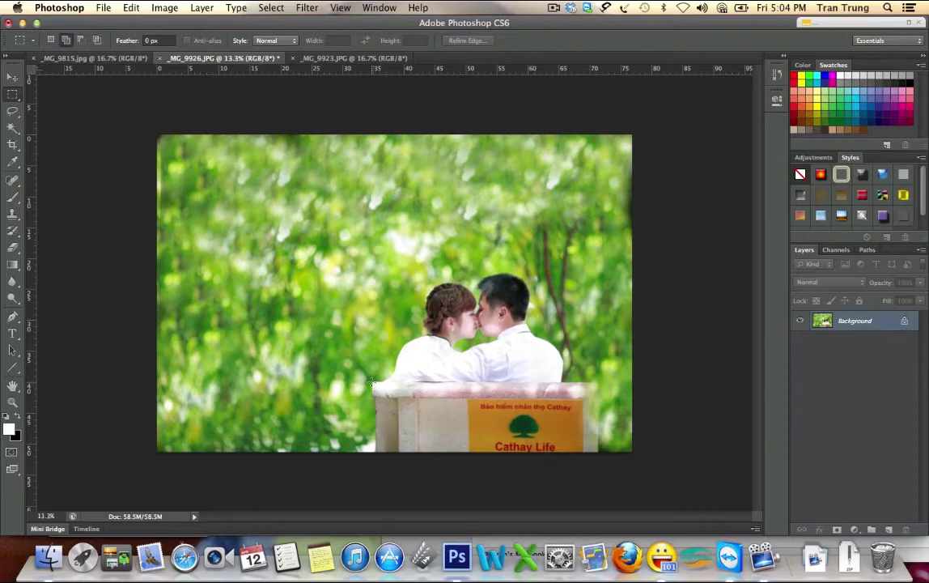
# - Select the bench's plain left end and copy it to a new layer, Layer 1
pyautogui.moveTo(373, 381); pyautogui.dragTo(423, 464)
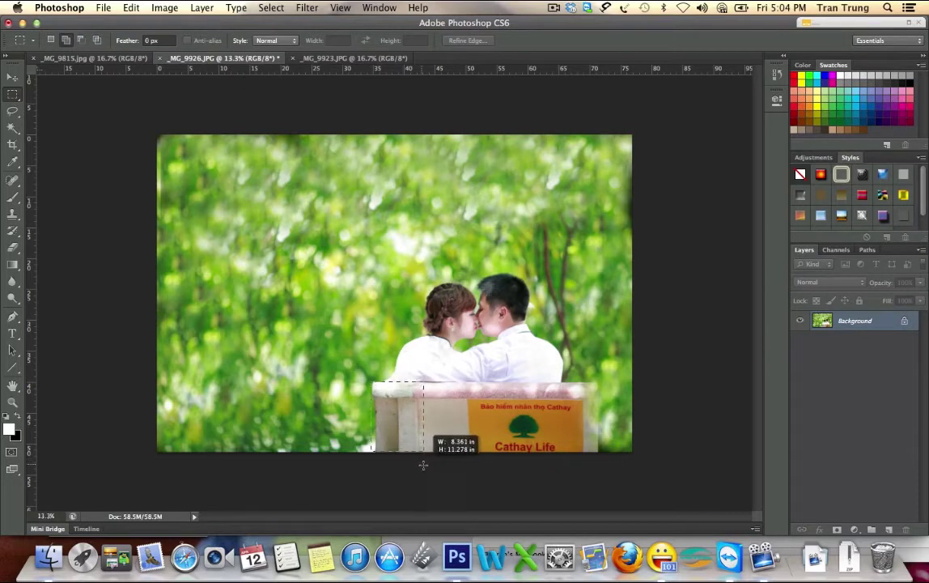
pyautogui.moveTo(423, 465); pyautogui.dragTo(428, 464)
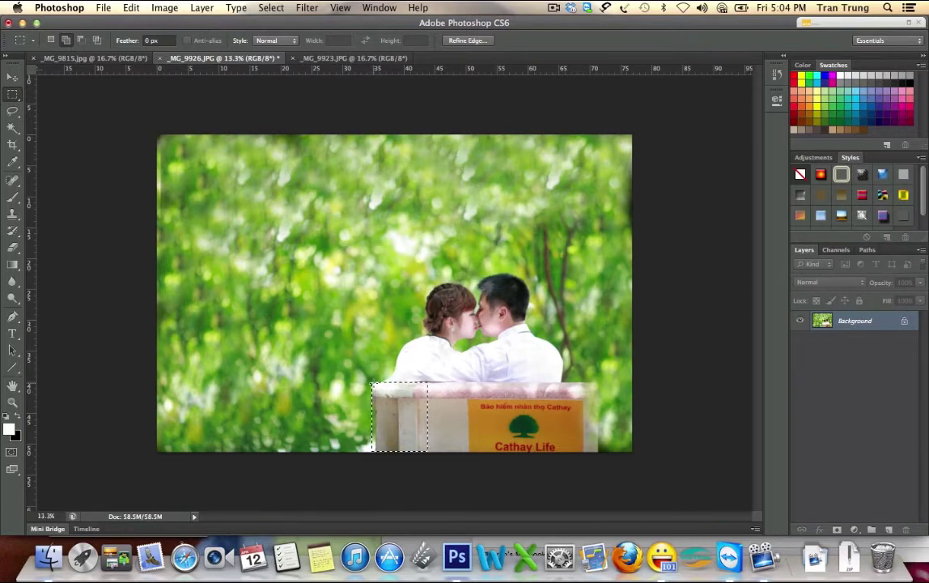
pyautogui.moveTo(373, 383); pyautogui.dragTo(444, 452)
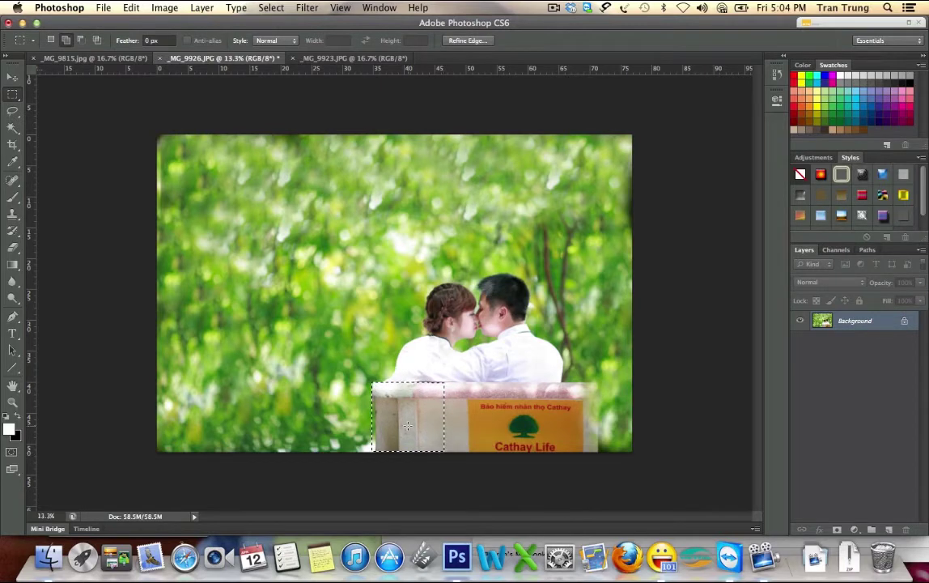
pyautogui.click(202, 7)
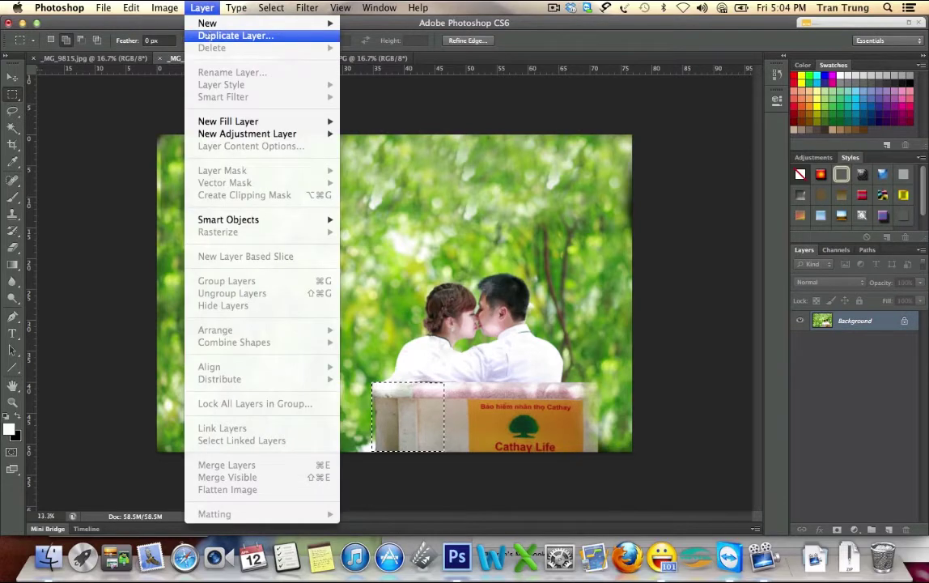
pyautogui.moveTo(208, 23)
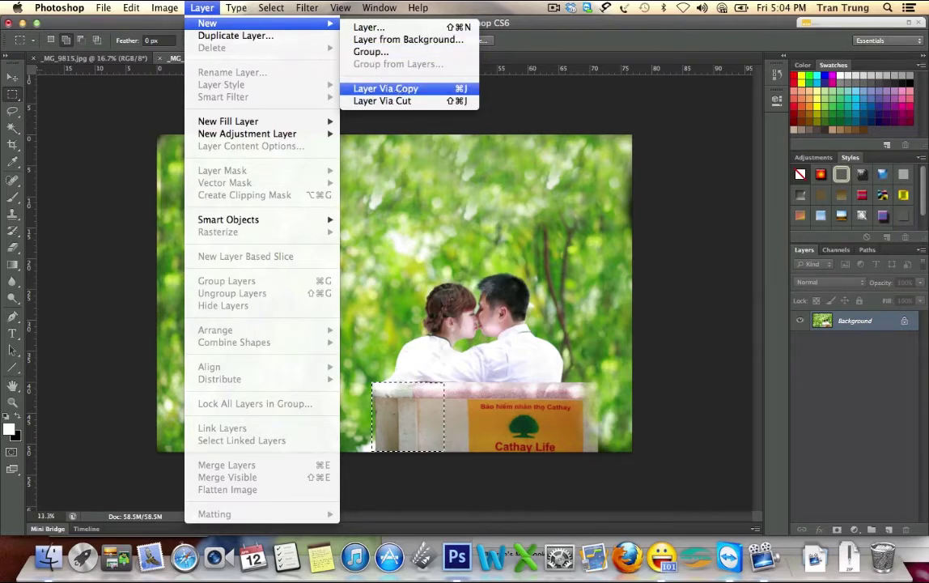
pyautogui.click(399, 90)
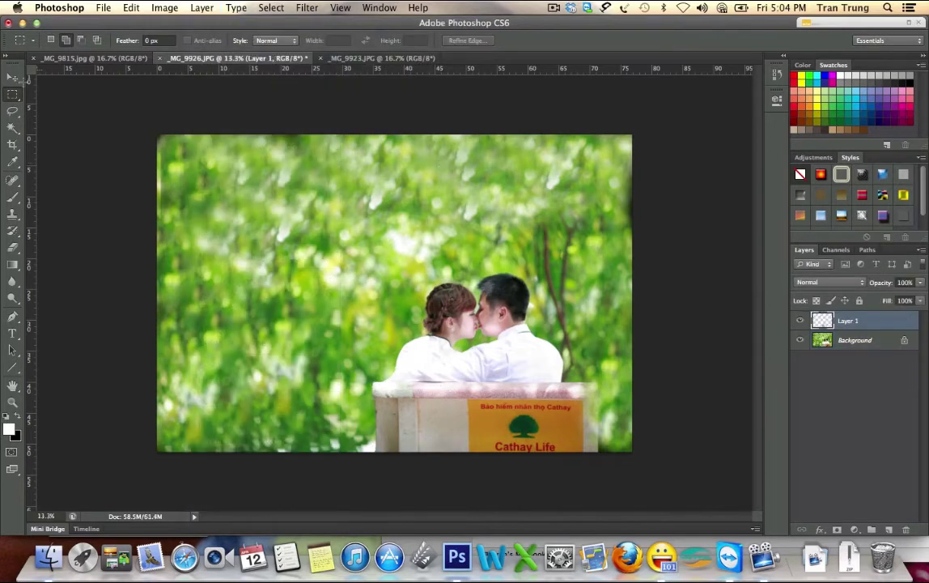
# - Move the Layer 1 bench copy up over the foliage
pyautogui.click(14, 77)
pyautogui.moveTo(414, 412); pyautogui.dragTo(311, 321)
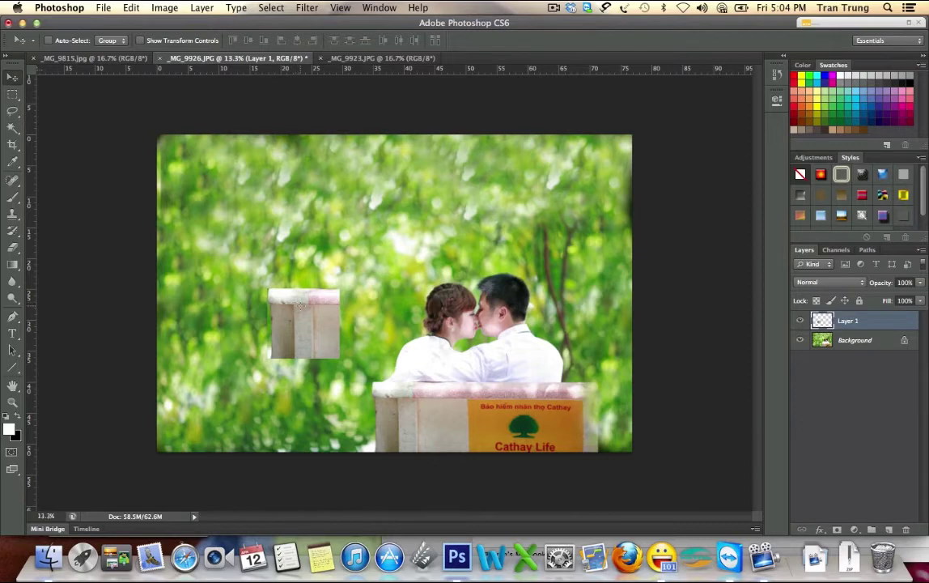
pyautogui.click(132, 8)
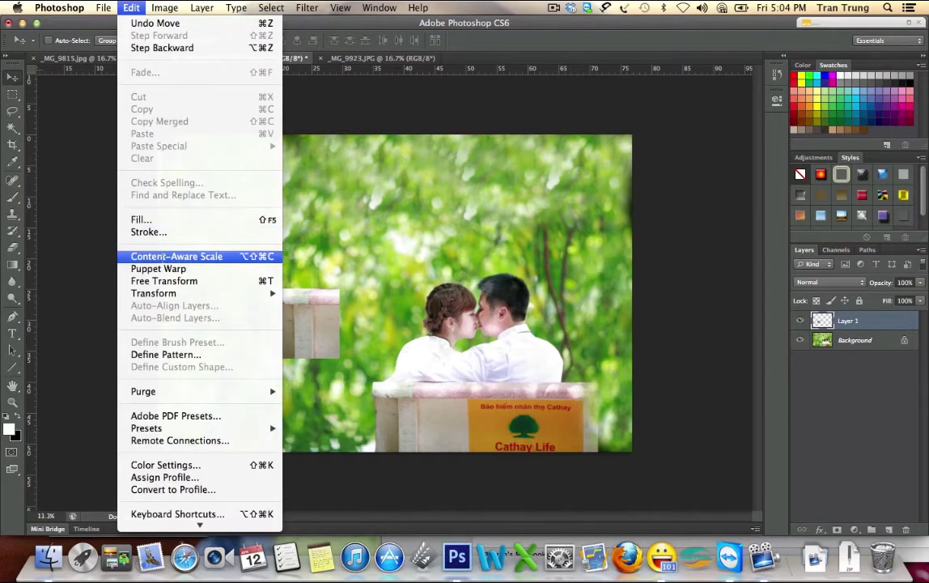
# - Flip the Layer 1 bench piece horizontally and place it at the bench's right end
pyautogui.click(164, 281)
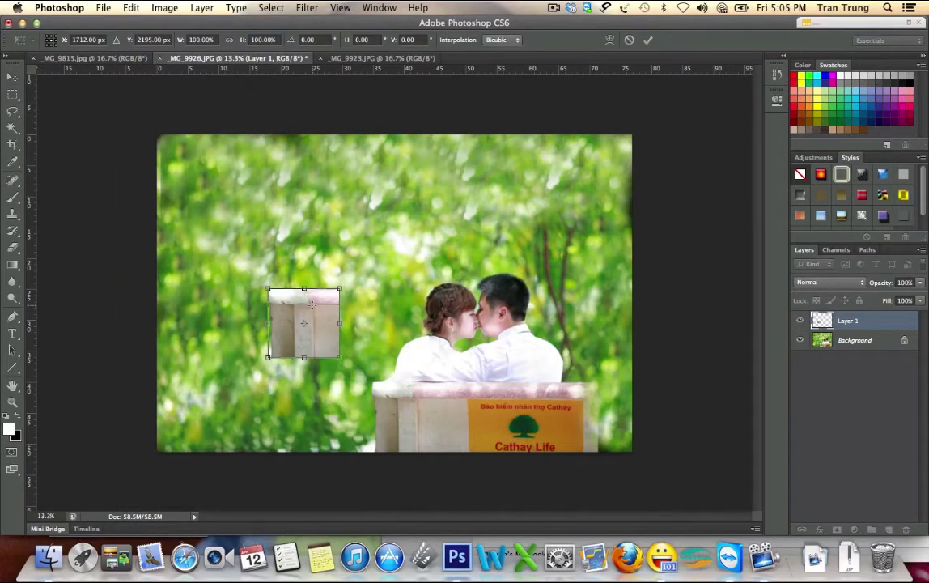
pyautogui.rightClick(312, 302)
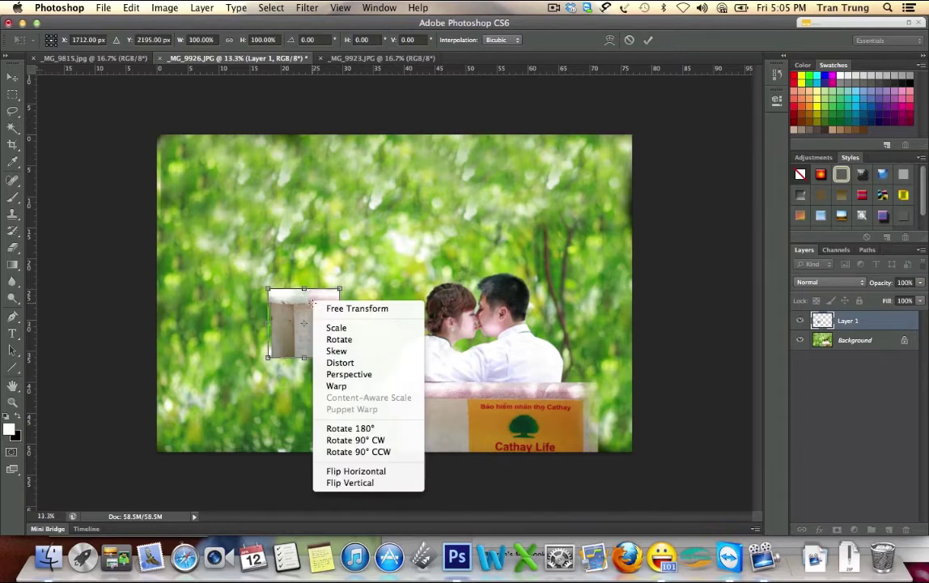
pyautogui.click(331, 470)
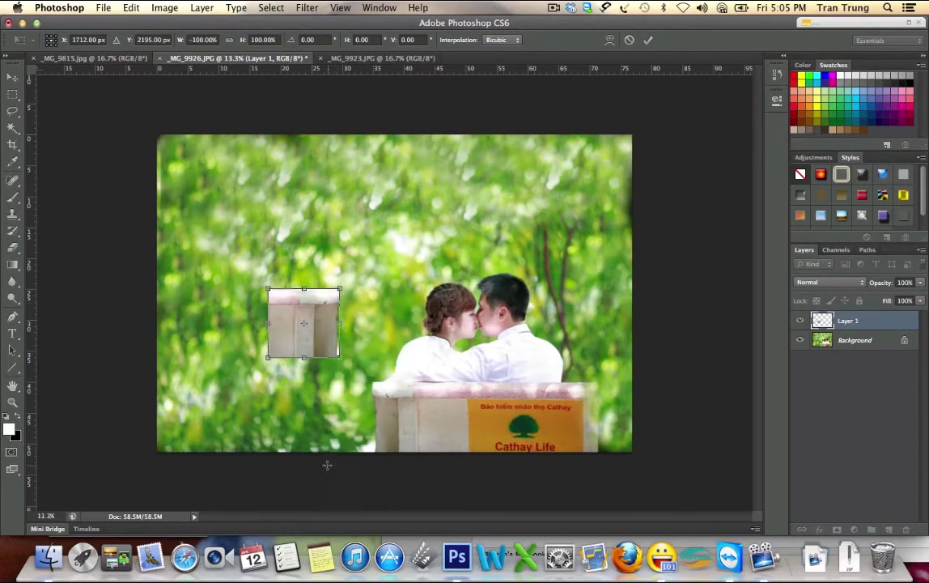
pyautogui.moveTo(288, 306); pyautogui.dragTo(601, 398)
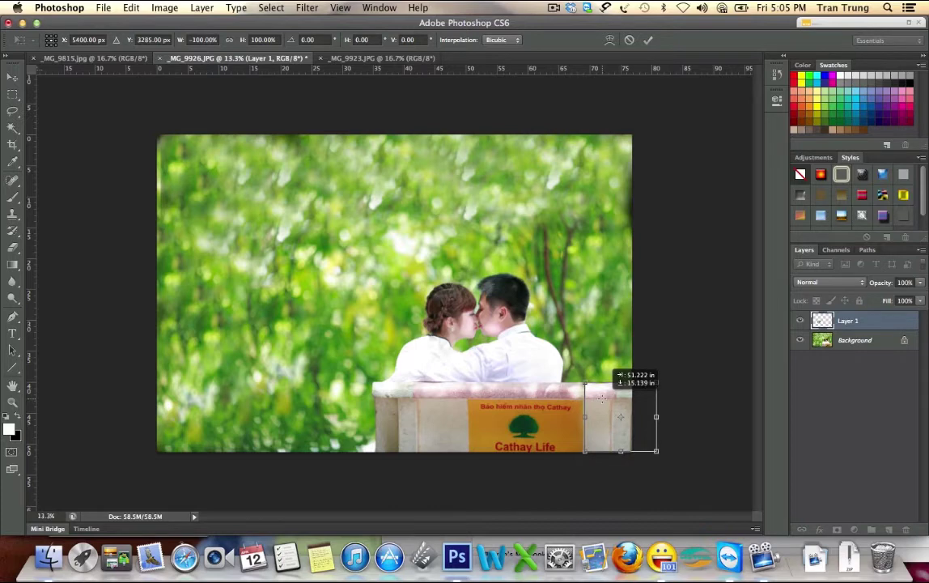
pyautogui.moveTo(602, 398); pyautogui.dragTo(600, 397)
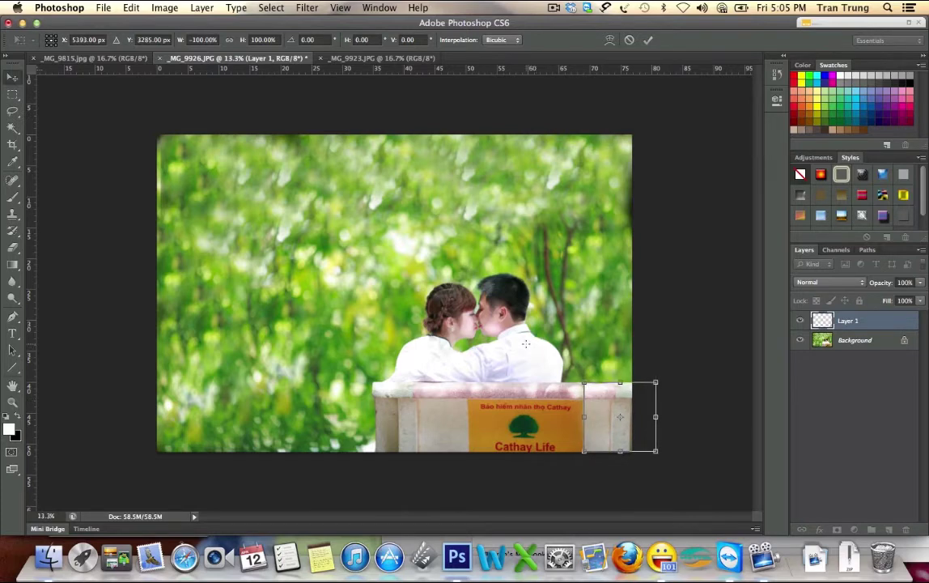
pyautogui.press('Return')
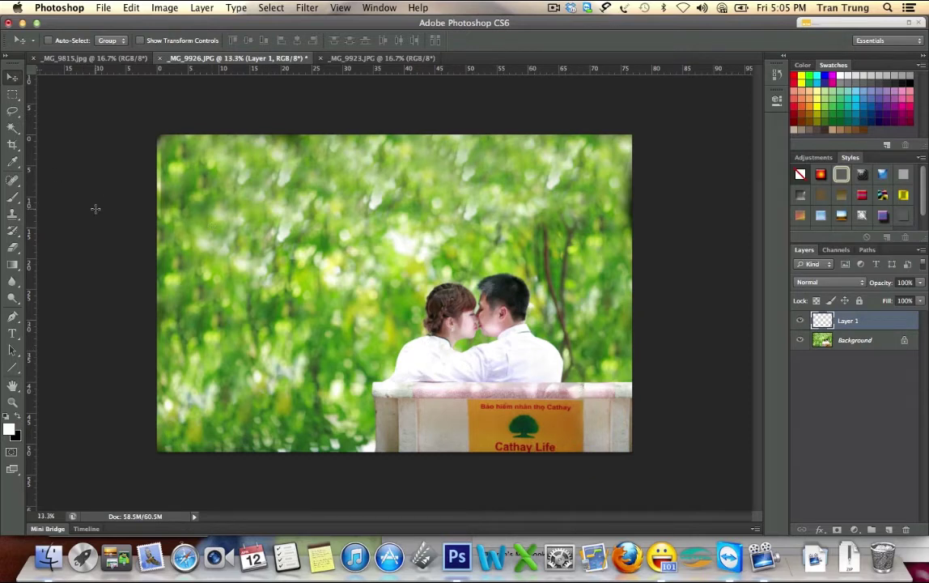
# - Choose the standard Eraser with a soft 67 px brush at 0% hardness
pyautogui.press('e')
pyautogui.click(12, 247)
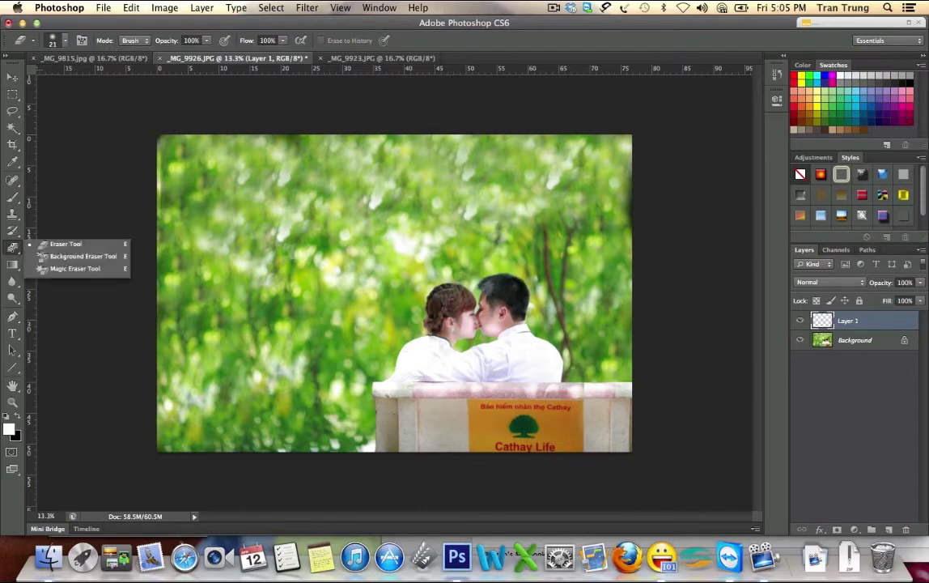
pyautogui.click(55, 243)
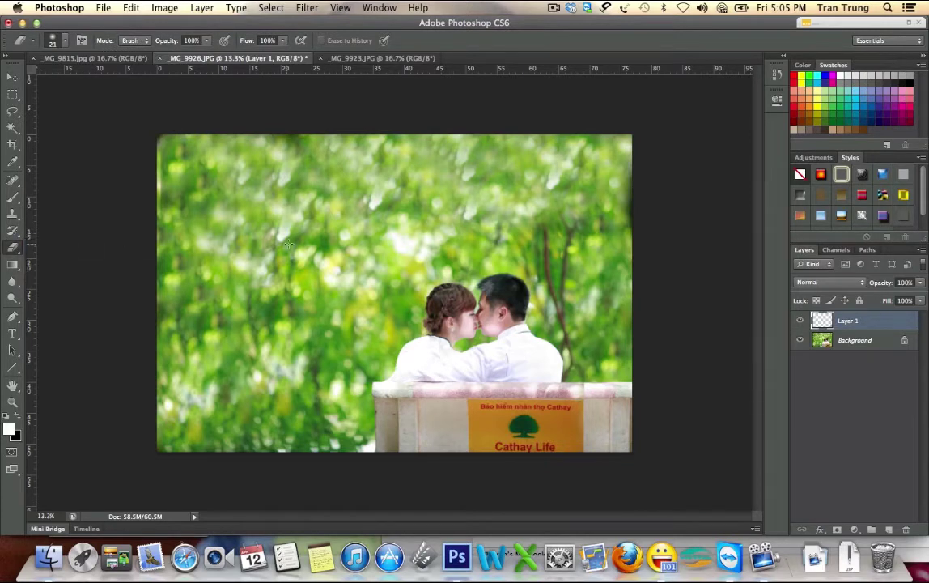
pyautogui.rightClick(379, 290)
pyautogui.moveTo(409, 320); pyautogui.dragTo(427, 320)
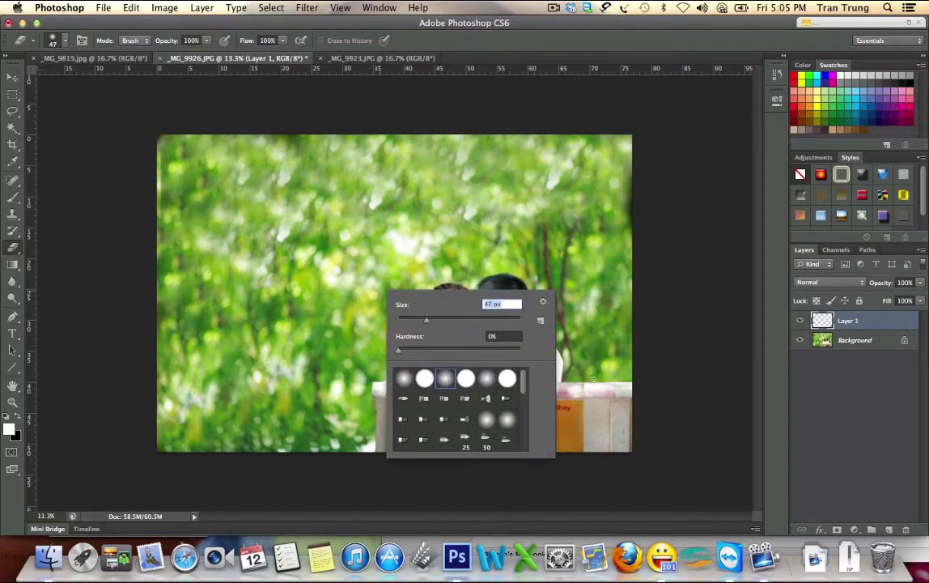
pyautogui.moveTo(428, 318); pyautogui.dragTo(439, 320)
pyautogui.click(587, 387)
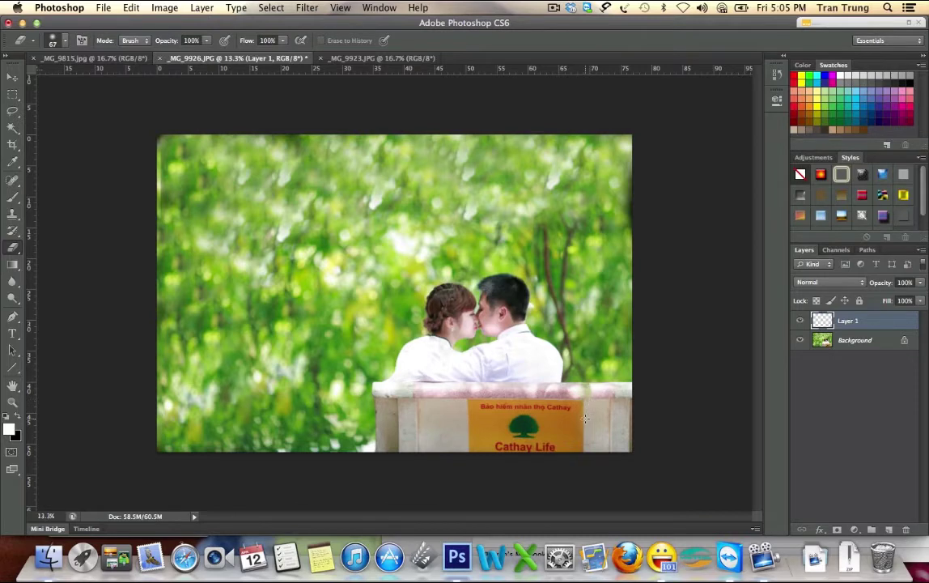
# - Set eraser opacity to 50% and marquee-select the upper-left foliage area
pyautogui.rightClick(586, 389)
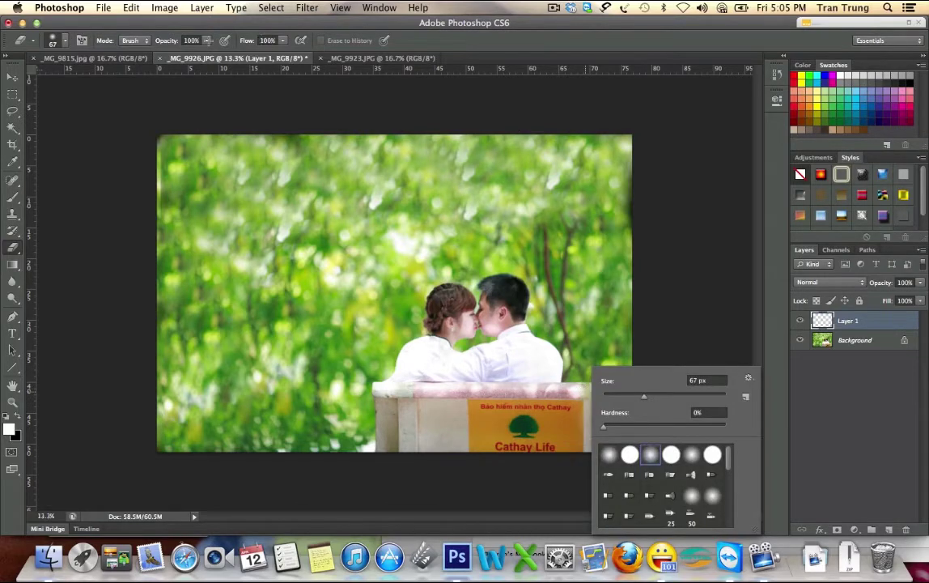
pyautogui.click(187, 38)
pyautogui.click(177, 54)
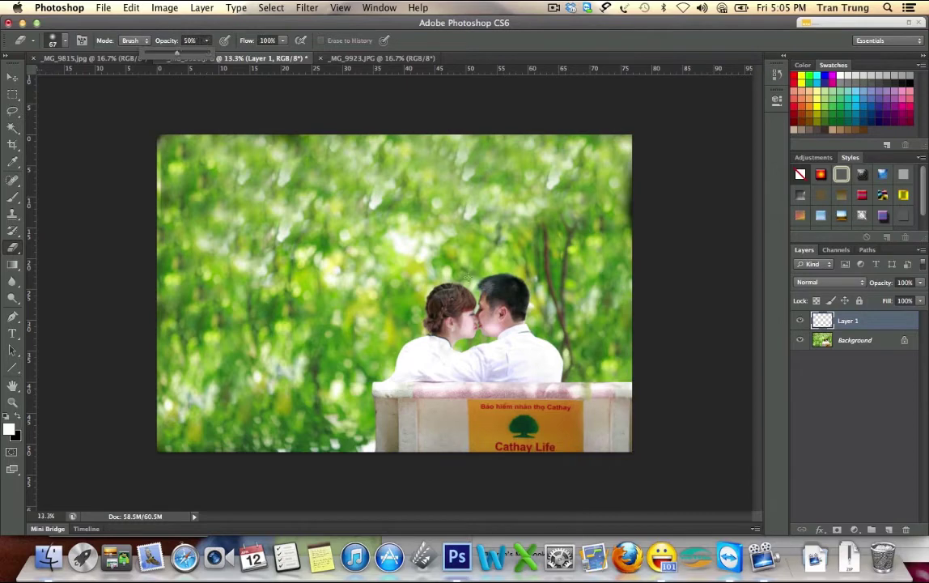
pyautogui.click(591, 397)
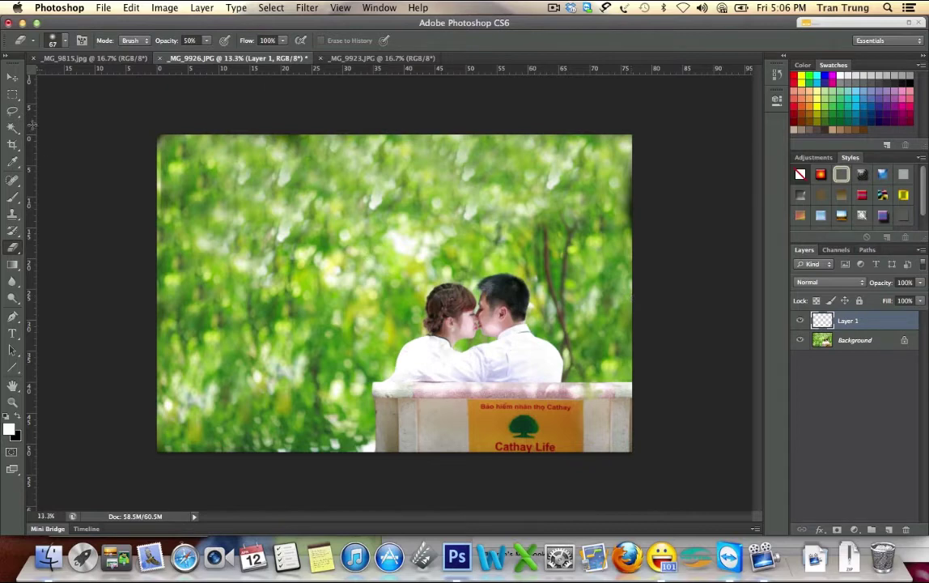
pyautogui.click(12, 93)
pyautogui.moveTo(135, 113); pyautogui.dragTo(391, 293)
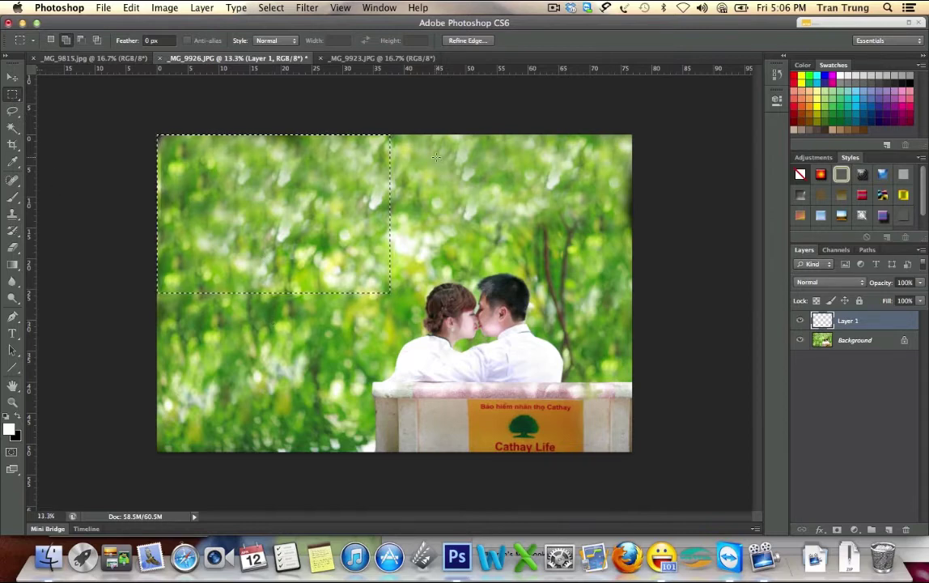
# - Deselect, then add a new layer above Layer 1 named 'anh sang gia'
pyautogui.press('super+d')
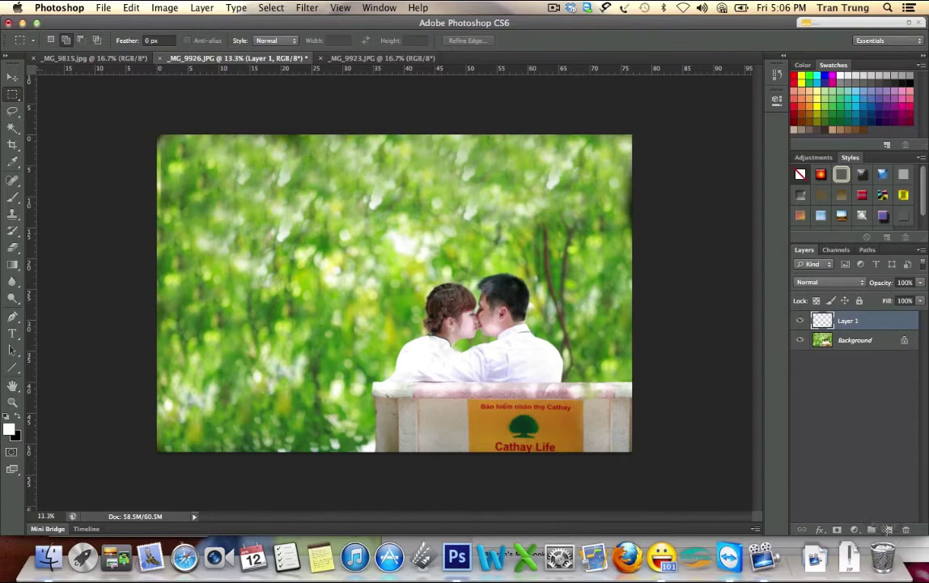
pyautogui.click(887, 529)
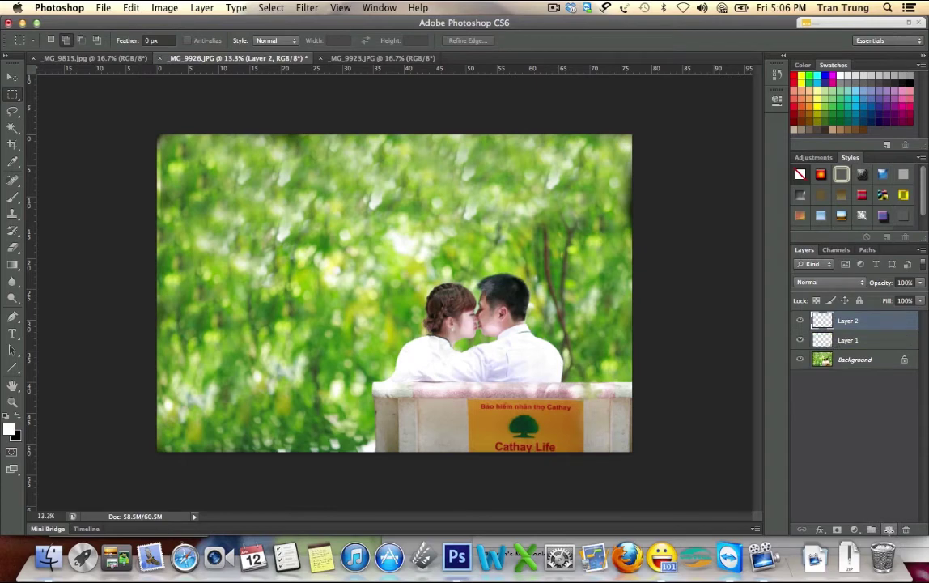
pyautogui.doubleClick(851, 322)
pyautogui.write('anh sang gia')
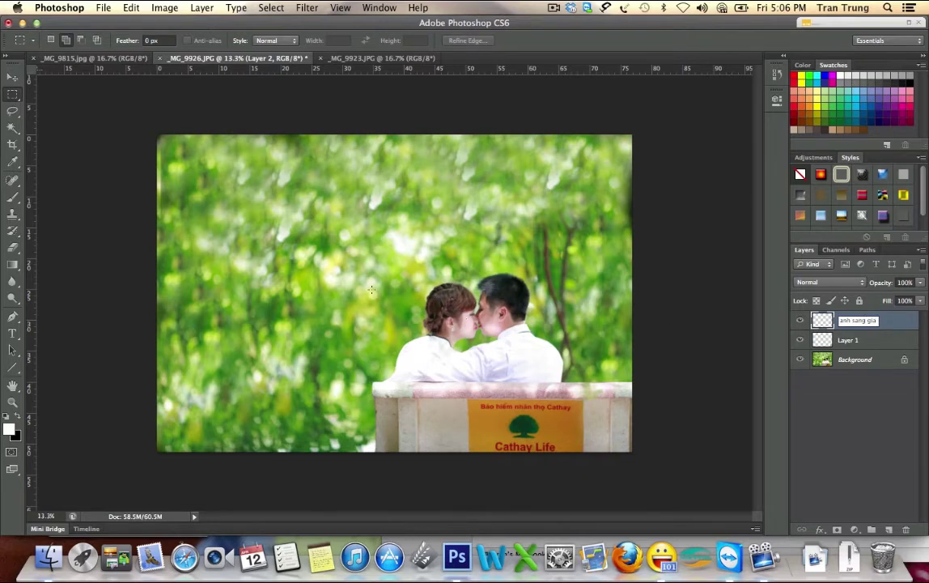
pyautogui.press('Return')
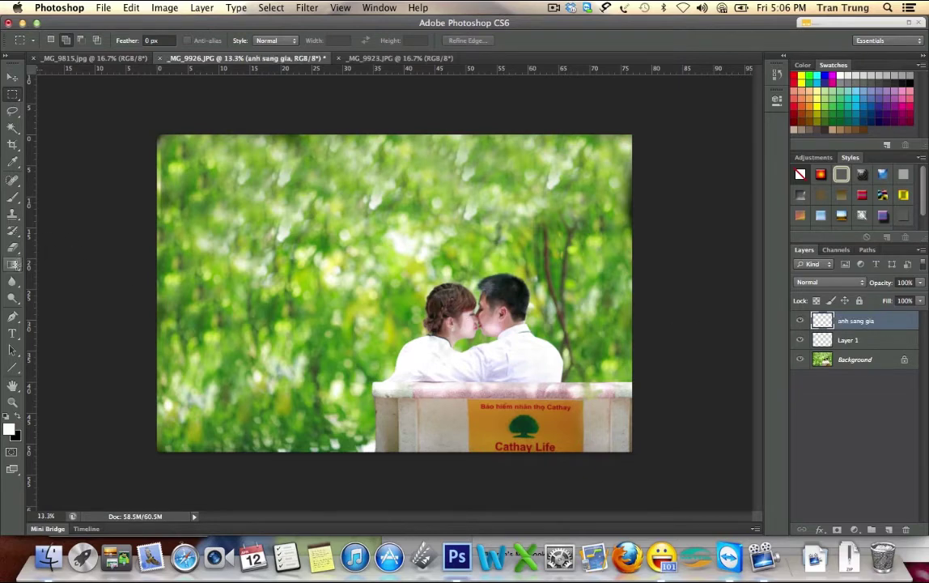
pyautogui.click(12, 265)
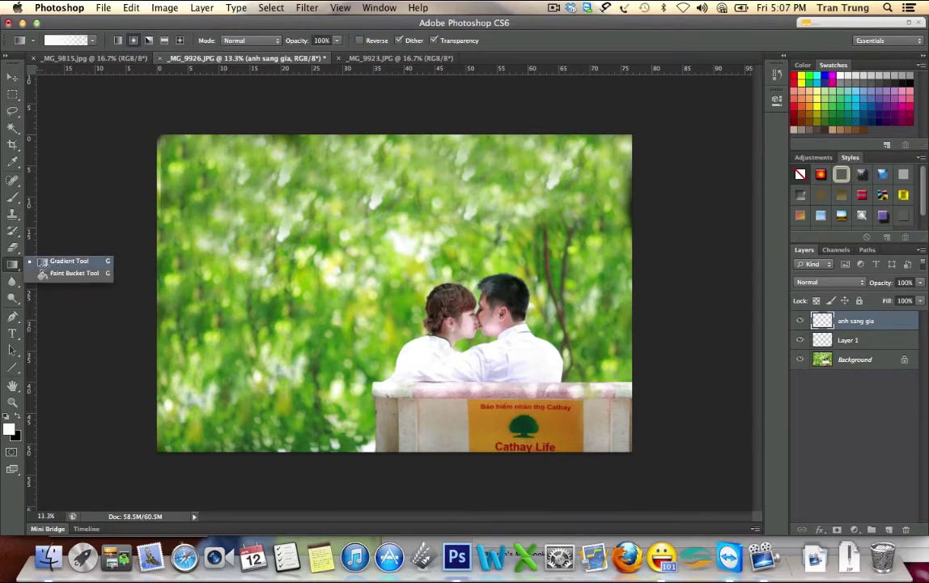
# - Draw a white foreground-to-transparent gradient from the top-left corner, then add a new layer
pyautogui.click(43, 262)
pyautogui.click(92, 40)
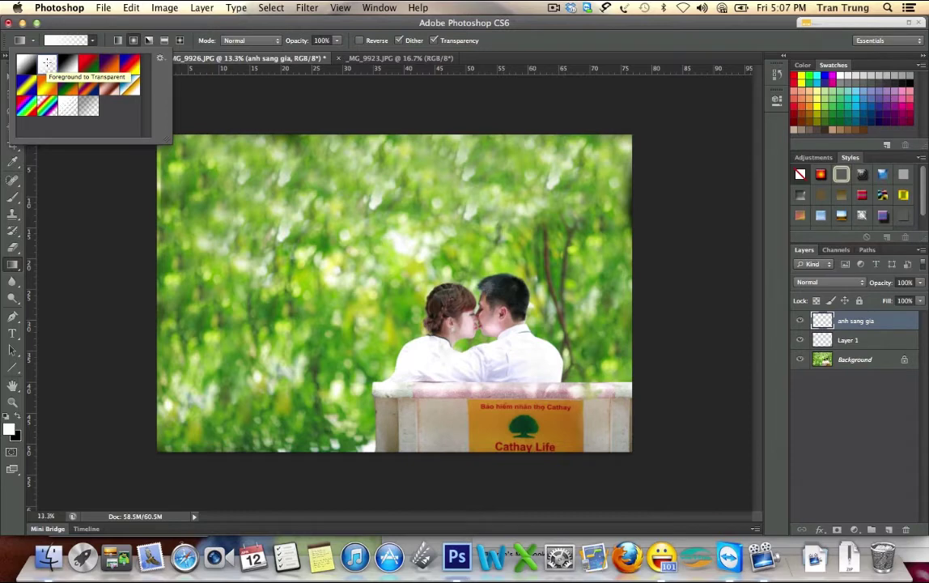
pyautogui.press('Return')
pyautogui.click(8, 429)
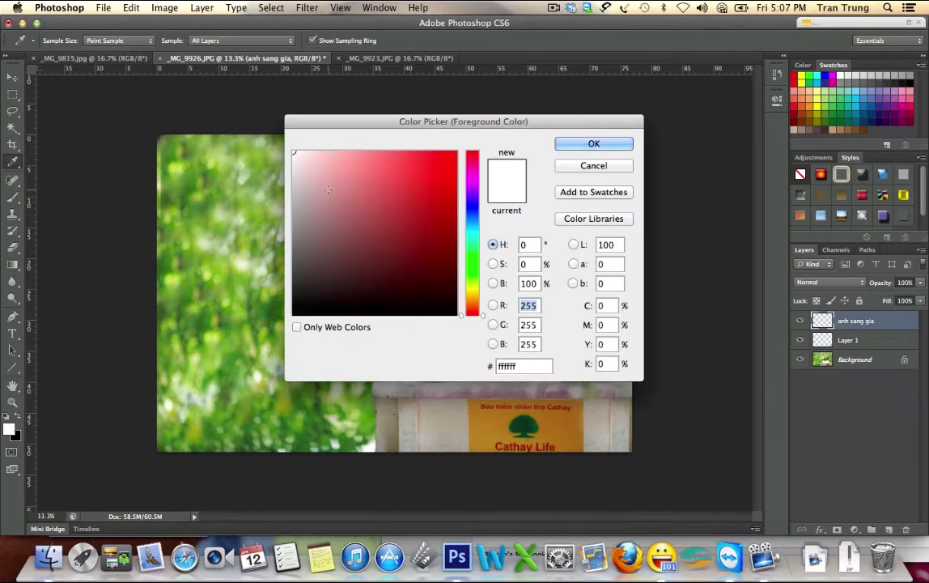
pyautogui.moveTo(297, 154); pyautogui.dragTo(292, 150)
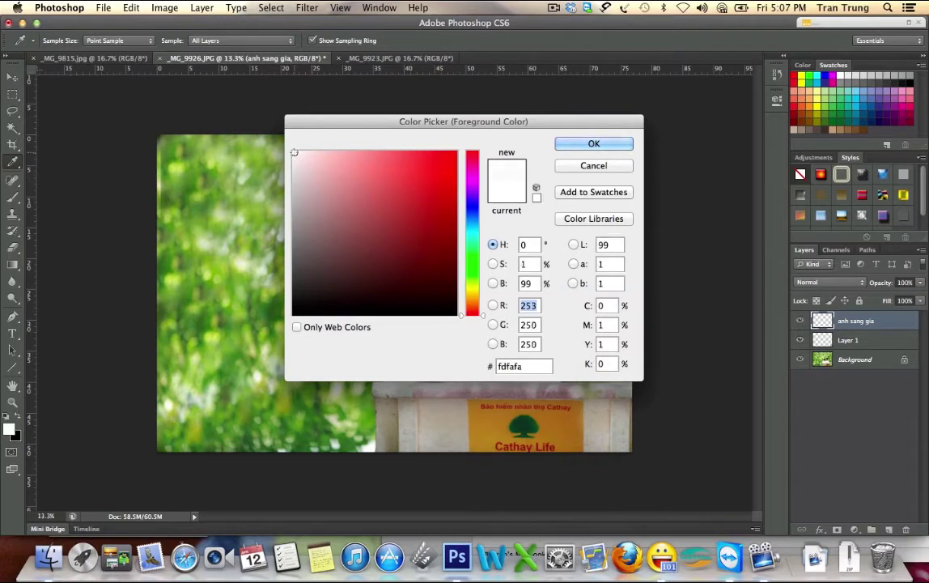
pyautogui.click(585, 146)
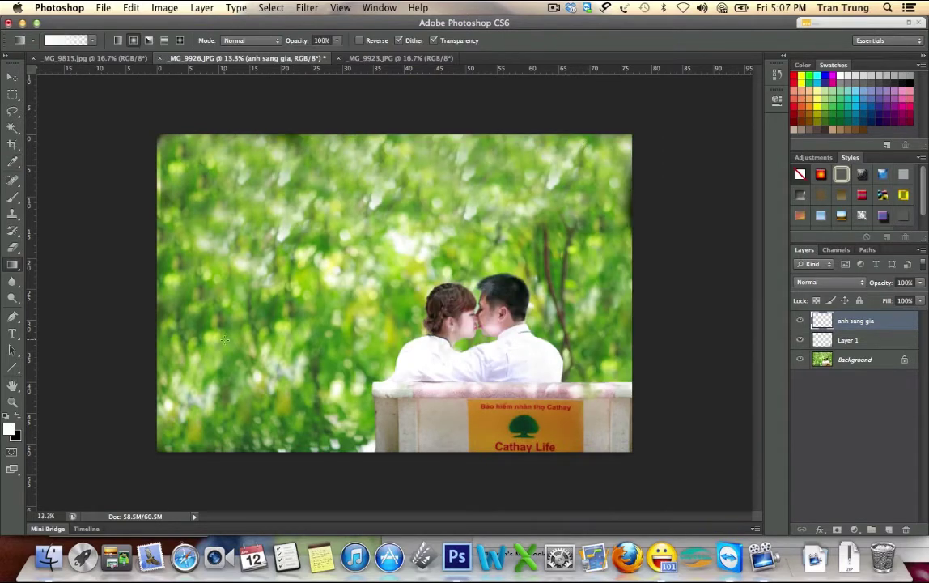
pyautogui.moveTo(197, 122); pyautogui.dragTo(400, 294)
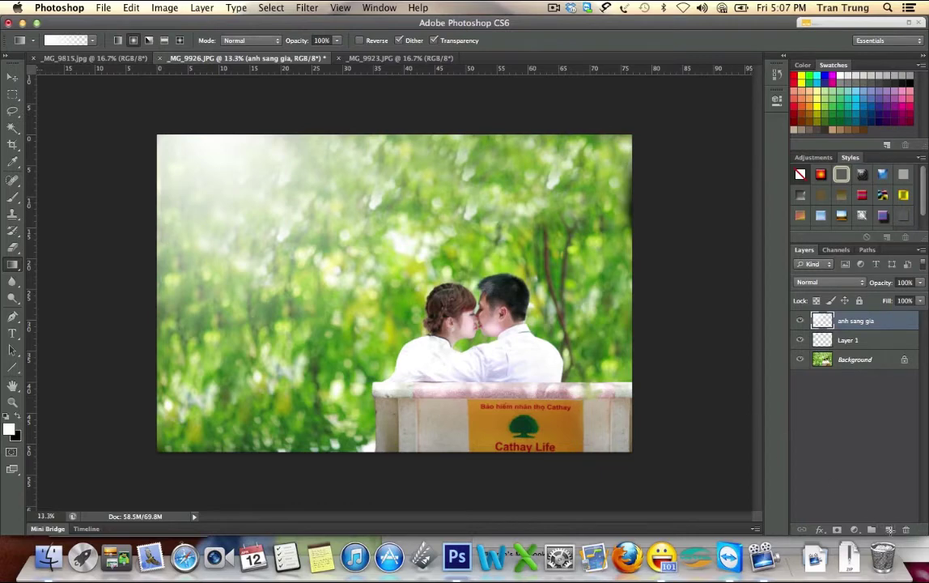
pyautogui.click(889, 530)
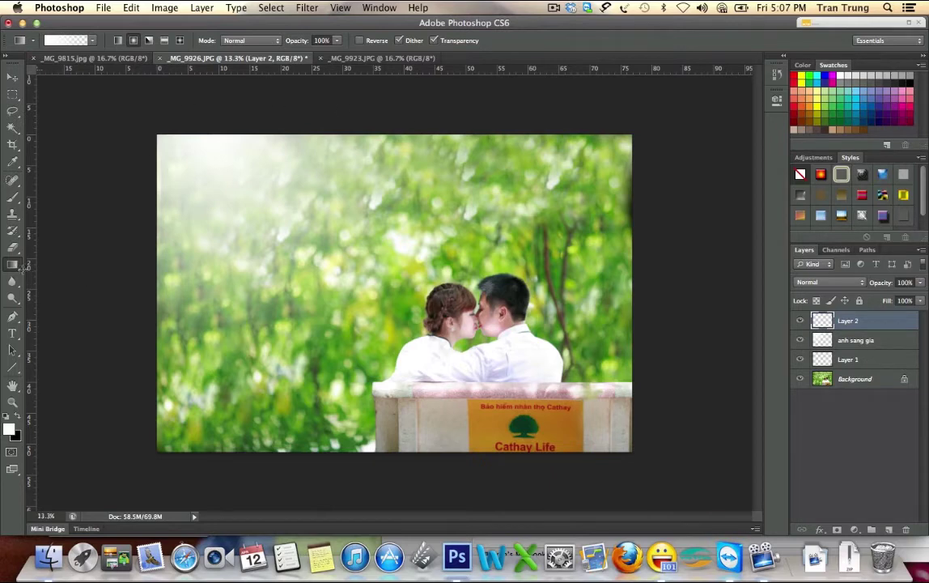
# - Paint-bucket fill Layer 2 with white, then swap colours and fill it solid black
pyautogui.rightClick(13, 265)
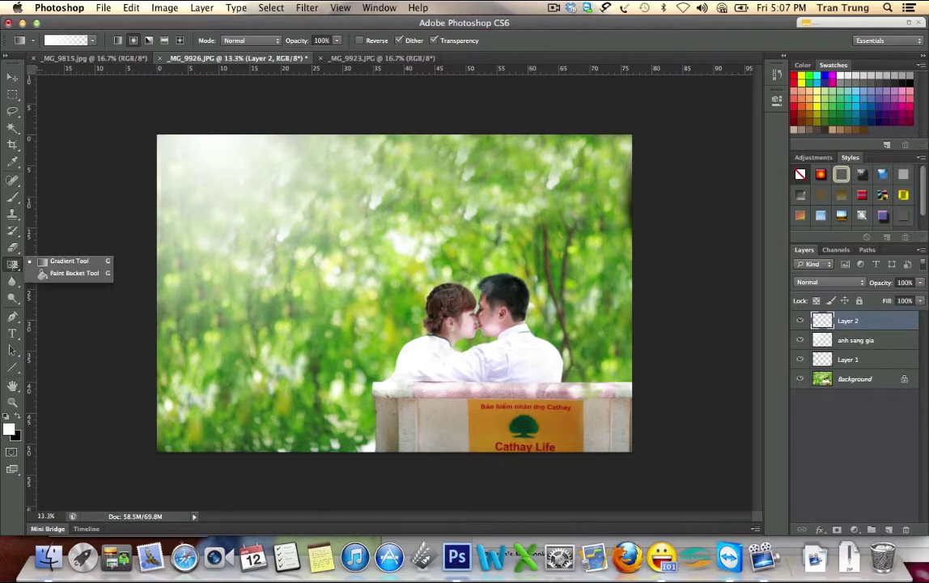
pyautogui.click(66, 274)
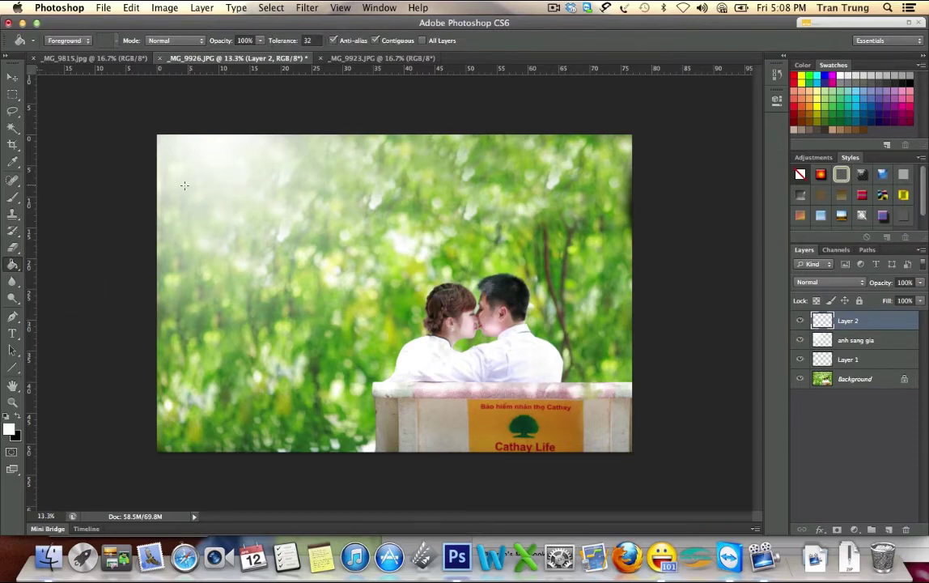
pyautogui.click(218, 214)
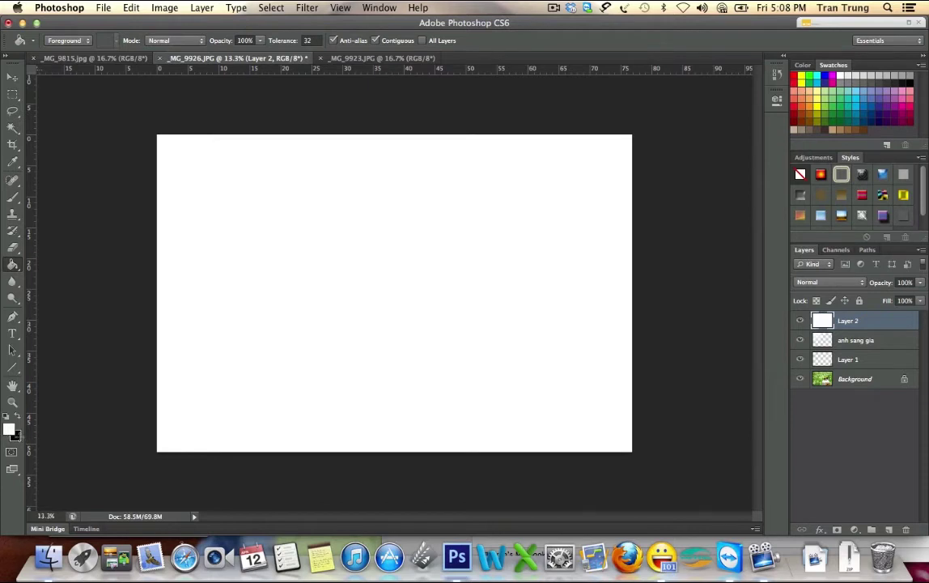
pyautogui.click(18, 415)
pyautogui.click(296, 264)
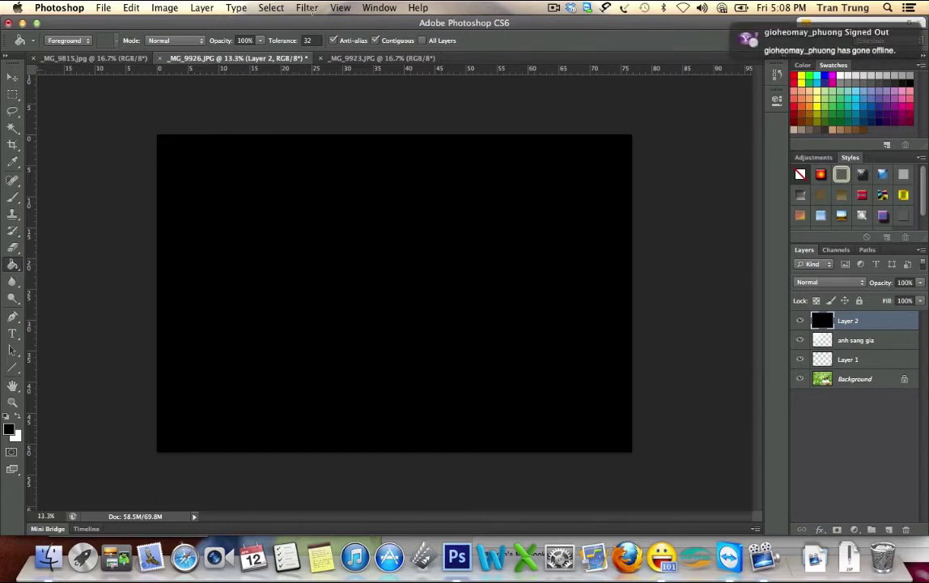
pyautogui.click(307, 8)
pyautogui.moveTo(320, 208)
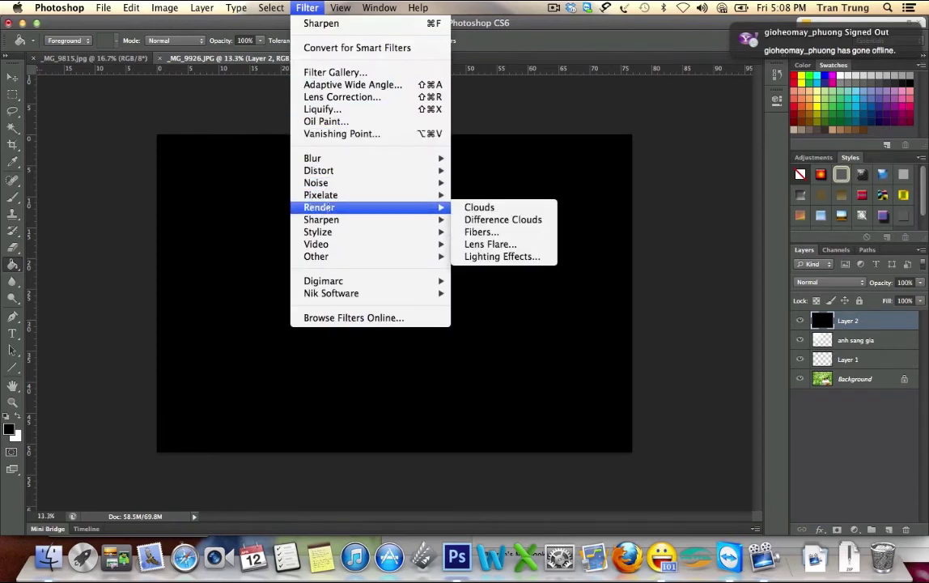
# - Render a 50-300mm Zoom lens flare at 117% brightness in Layer 2's upper-left
pyautogui.click(484, 244)
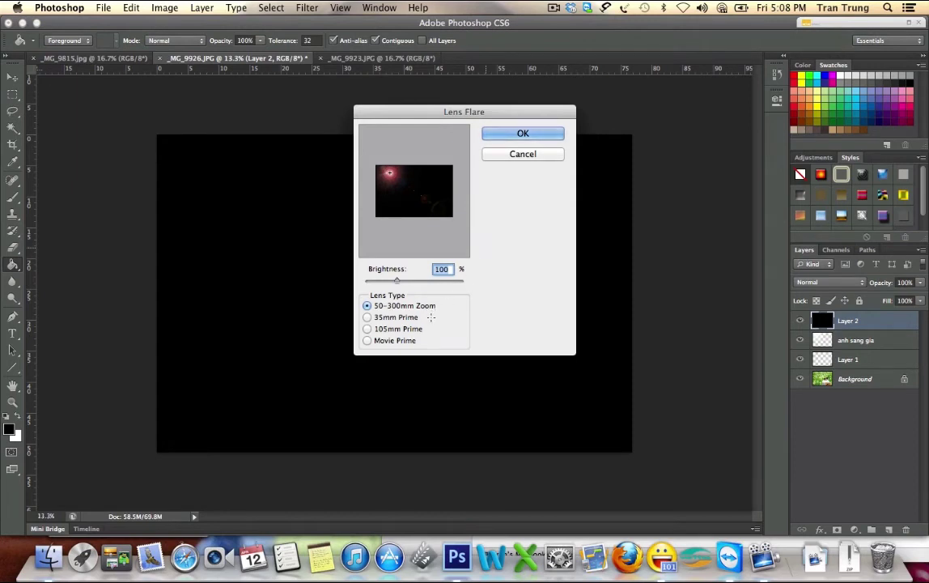
pyautogui.click(387, 317)
pyautogui.click(389, 329)
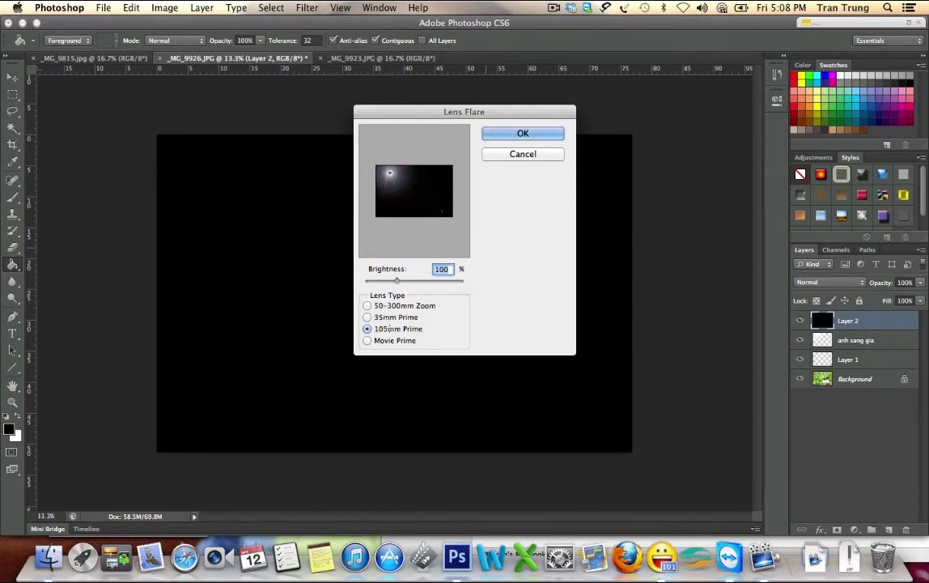
pyautogui.click(384, 340)
pyautogui.click(389, 329)
pyautogui.click(387, 317)
pyautogui.click(388, 306)
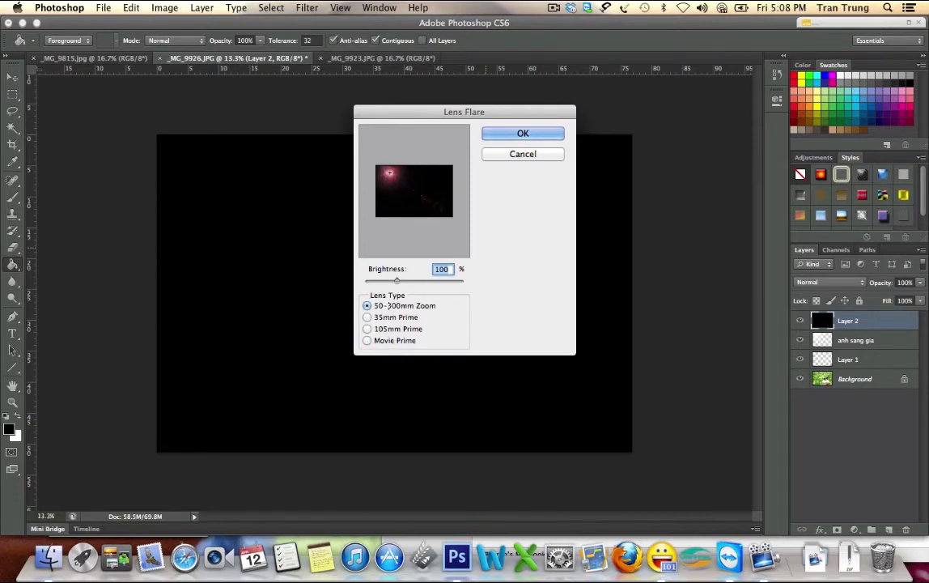
pyautogui.moveTo(397, 280); pyautogui.dragTo(403, 281)
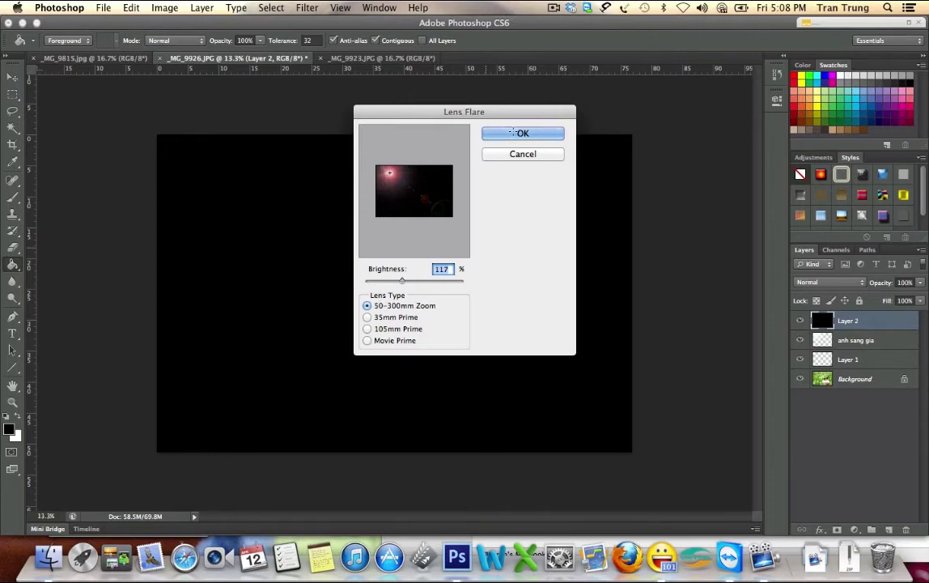
pyautogui.click(515, 132)
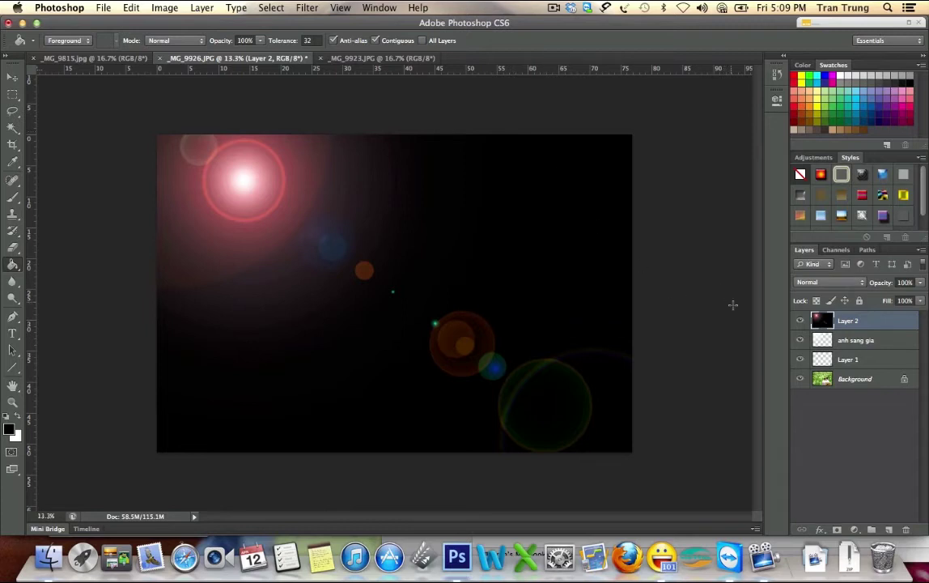
# - Set Layer 2's blend mode to Screen
pyautogui.click(803, 283)
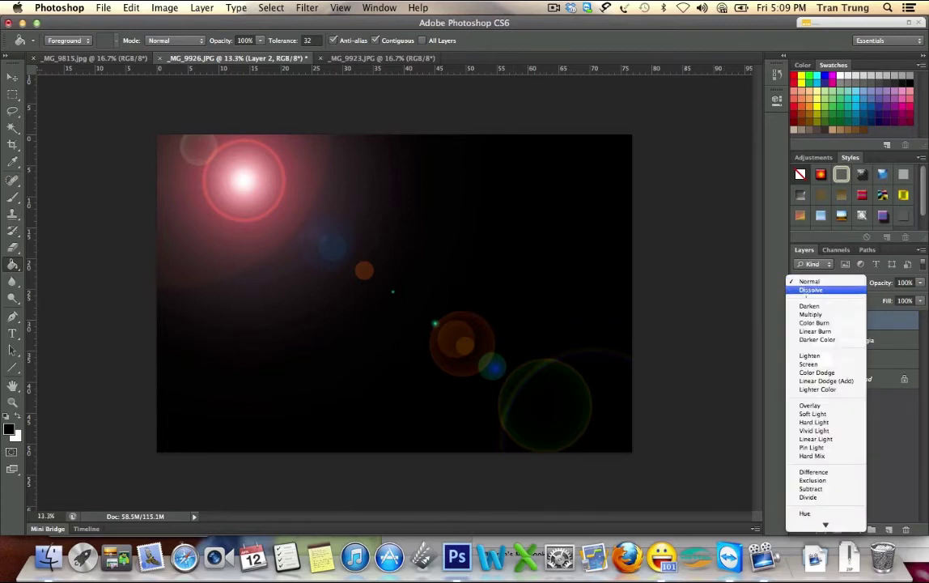
pyautogui.press('Escape')
pyautogui.hotkey('alt', 'shift', 's')
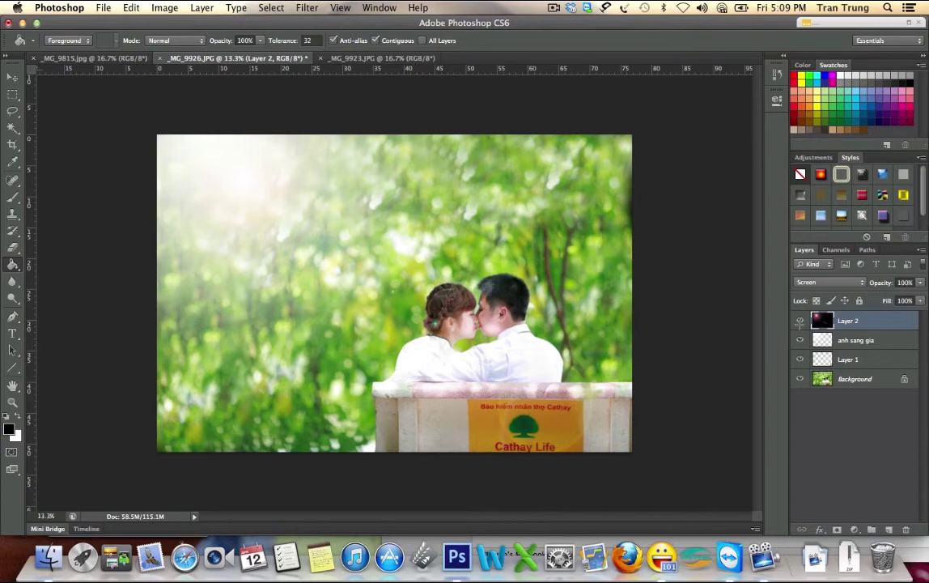
# - Toggle the flare layer's visibility repeatedly to compare the glow before and after
pyautogui.click(801, 321)
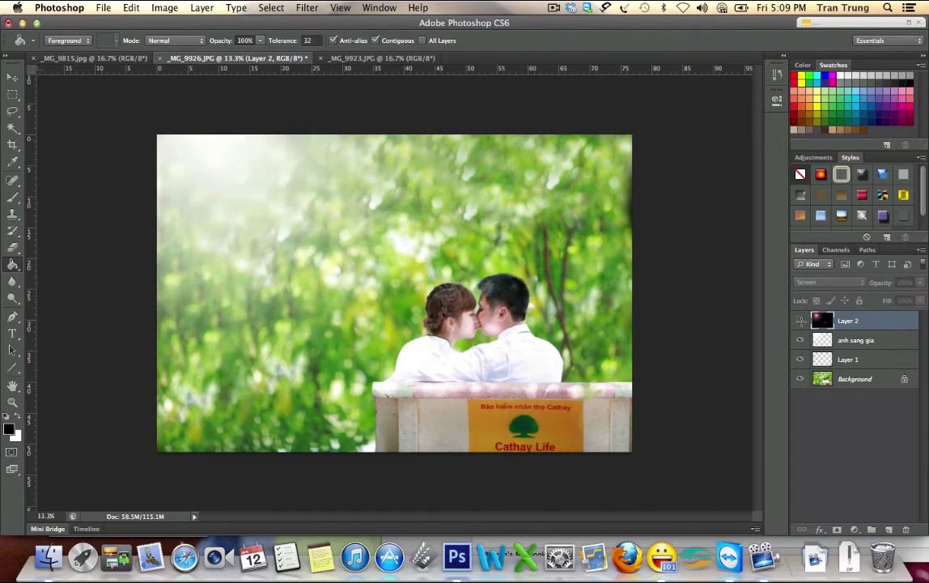
pyautogui.click(801, 320)
pyautogui.click(800, 320)
pyautogui.click(800, 320)
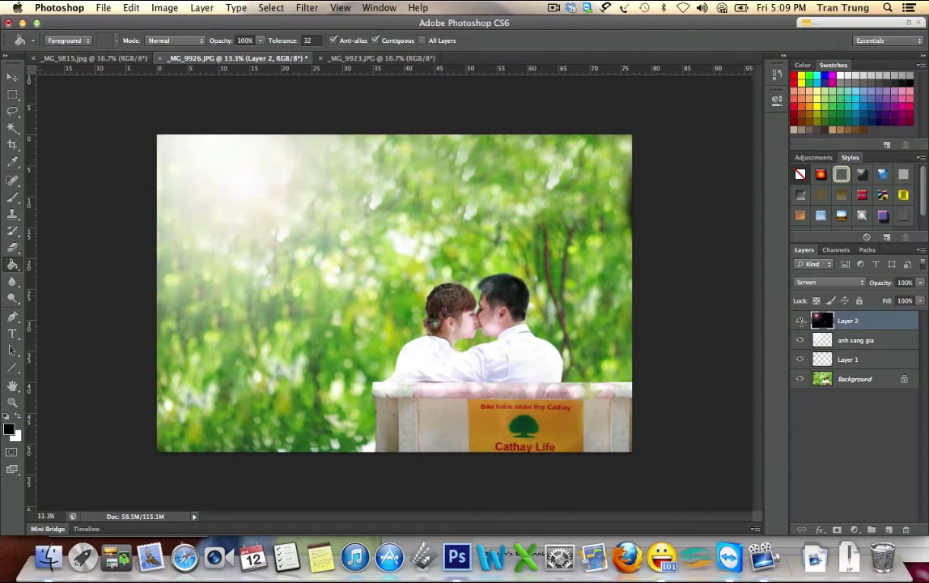
pyautogui.click(800, 321)
pyautogui.click(800, 320)
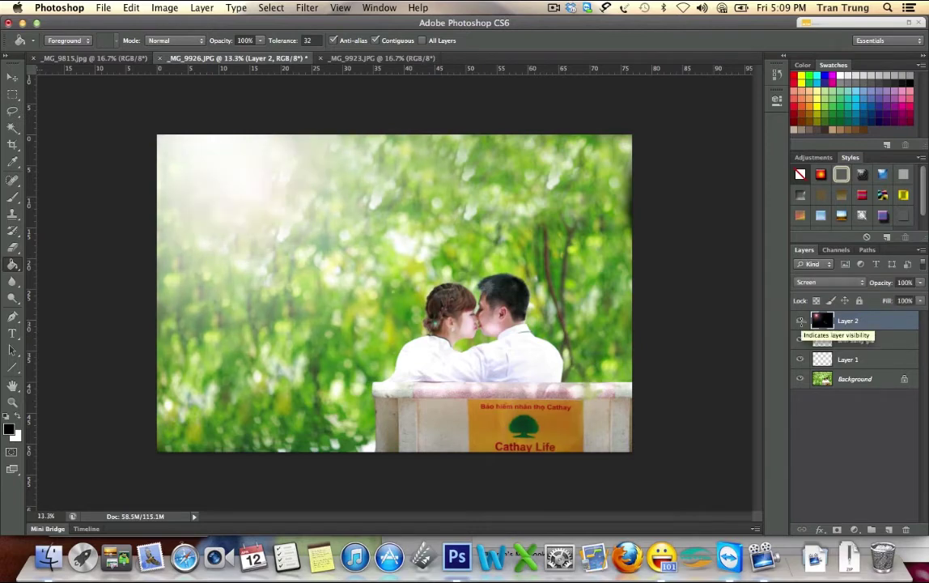
pyautogui.click(801, 320)
pyautogui.click(801, 321)
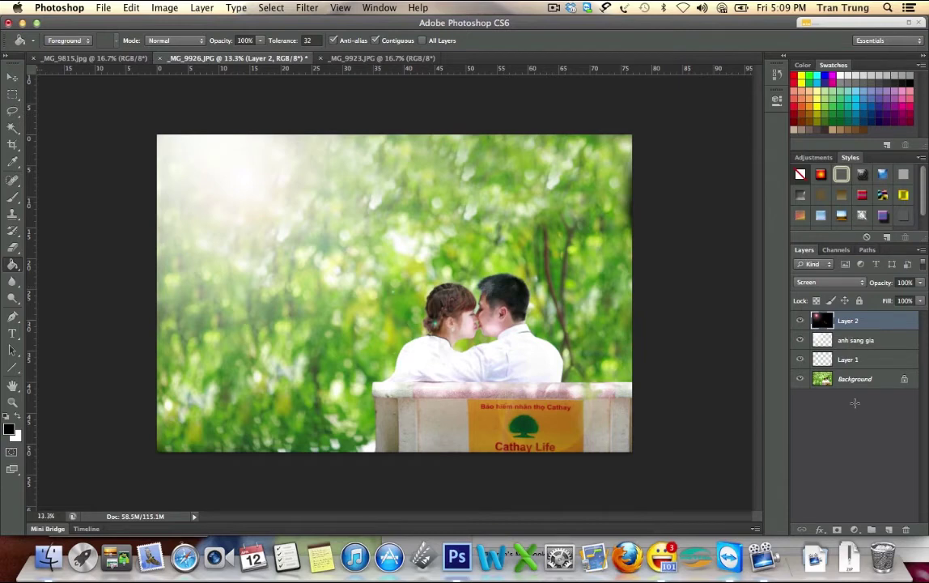
pyautogui.click(855, 529)
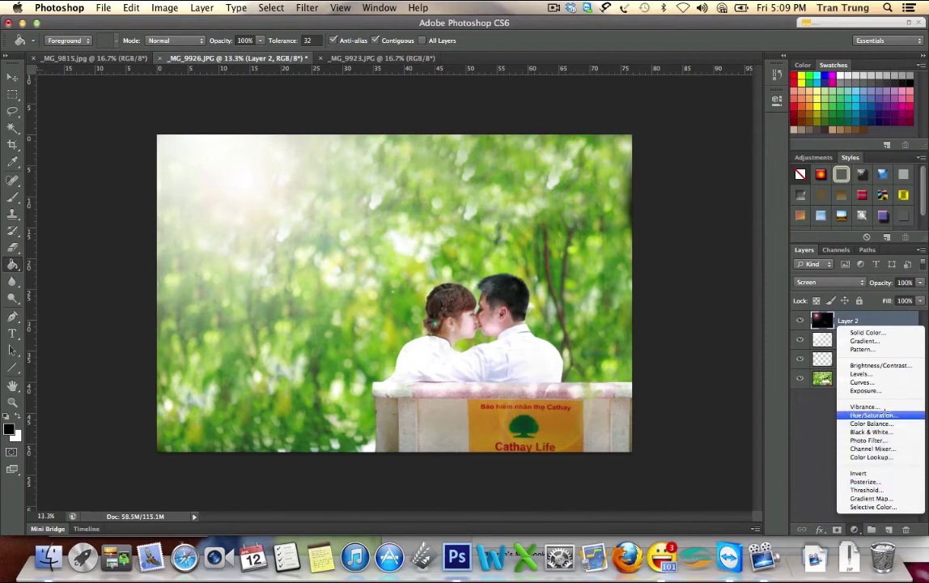
# - Add a Hue/Saturation adjustment layer and set Greens saturation to -100
pyautogui.click(885, 414)
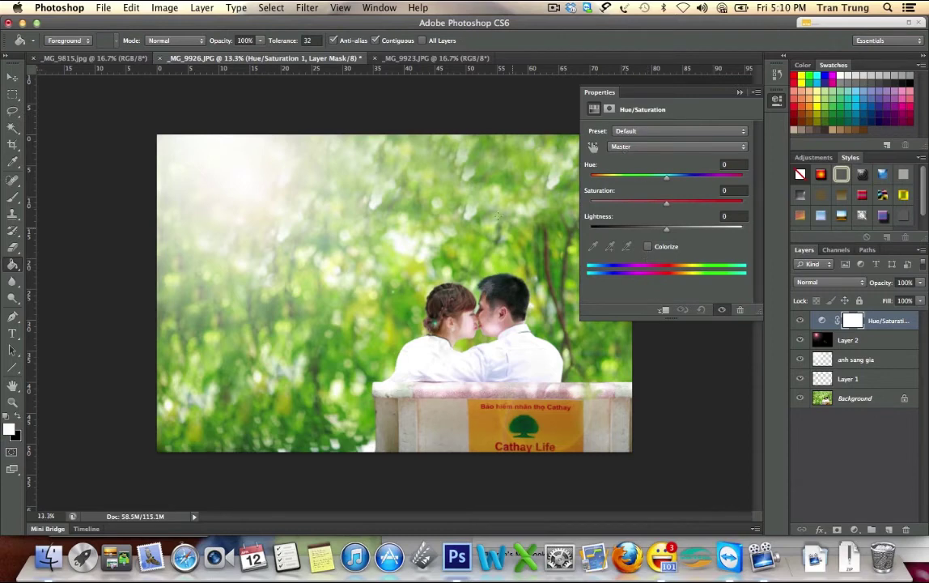
pyautogui.click(629, 146)
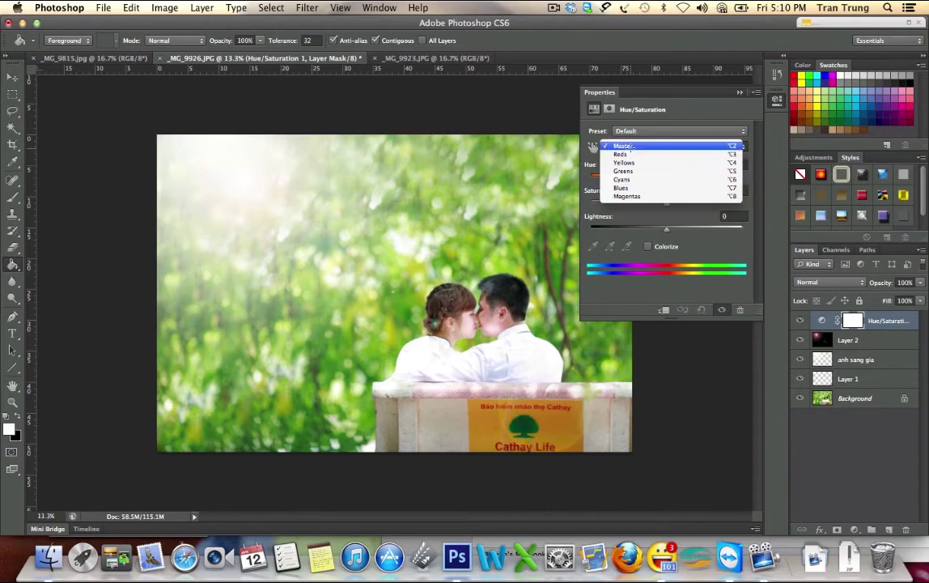
pyautogui.click(632, 173)
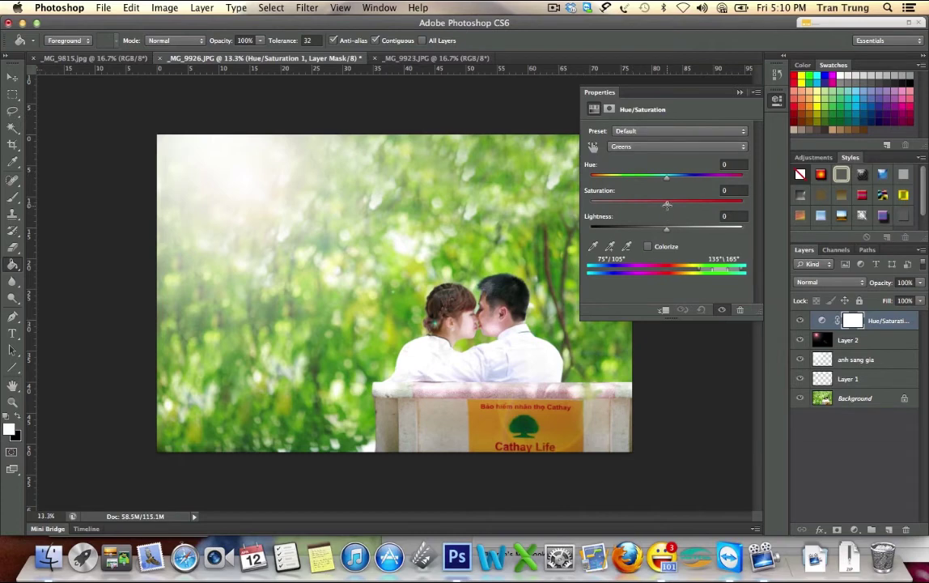
pyautogui.moveTo(667, 204); pyautogui.dragTo(575, 204)
# - Set Blues and Yellows saturation to -100, then close the Properties panel
pyautogui.click(627, 146)
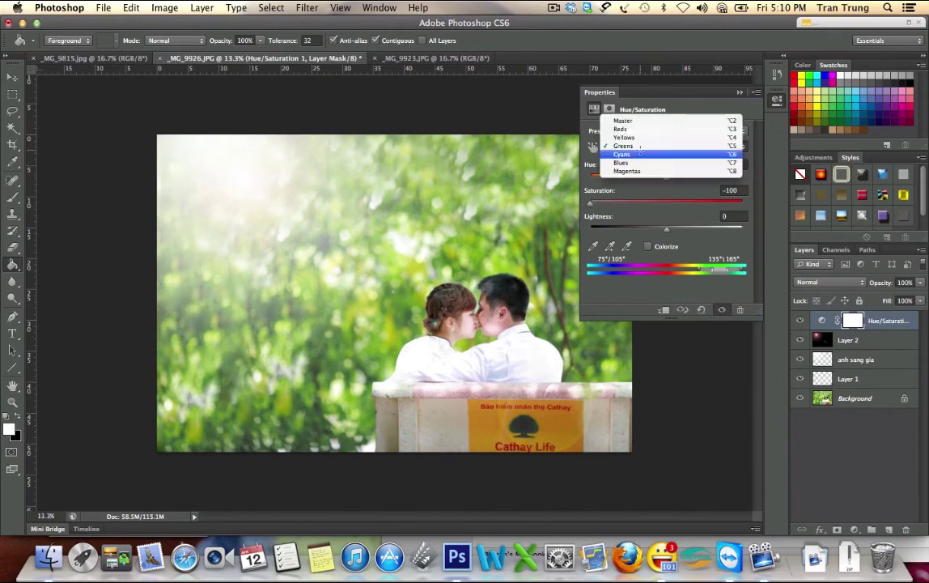
pyautogui.click(628, 163)
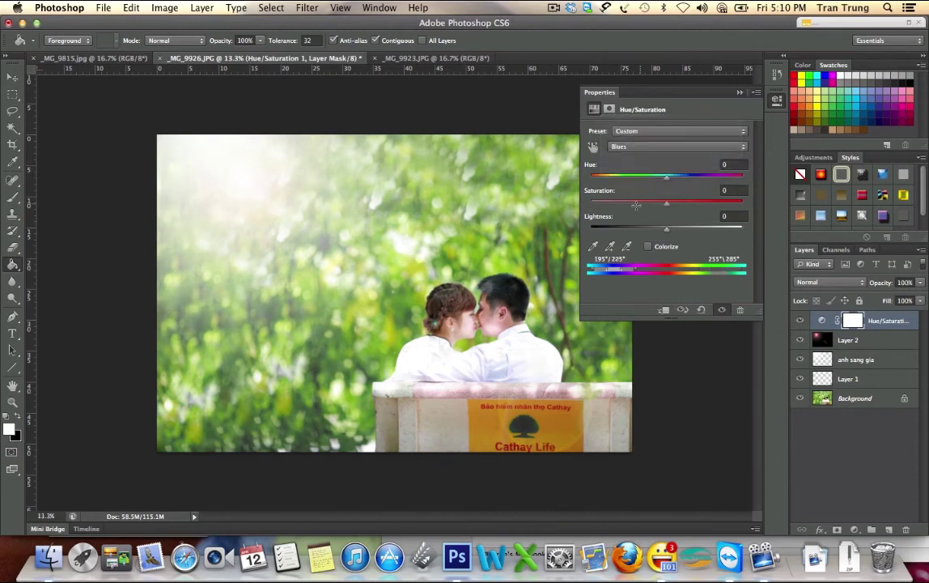
pyautogui.click(654, 204)
pyautogui.moveTo(641, 207); pyautogui.dragTo(560, 207)
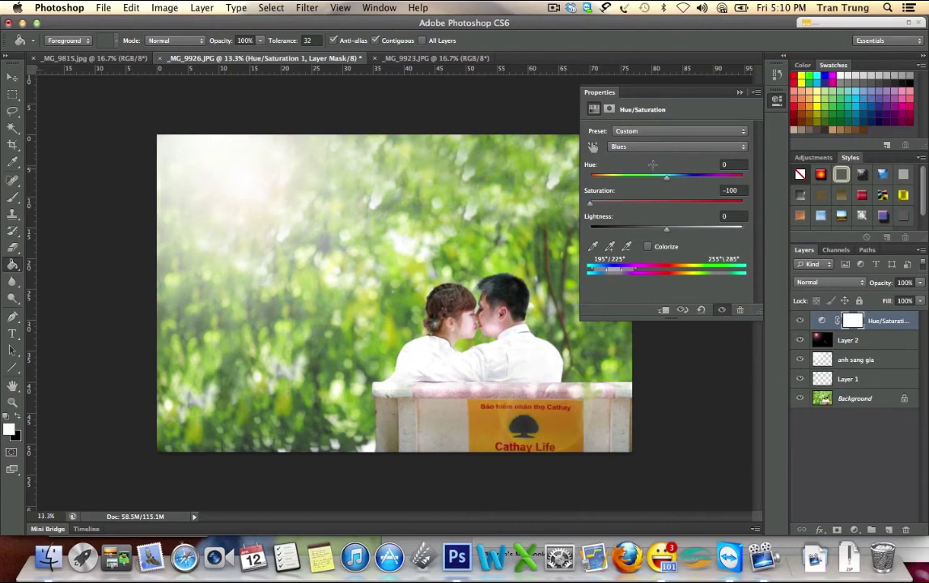
pyautogui.click(624, 146)
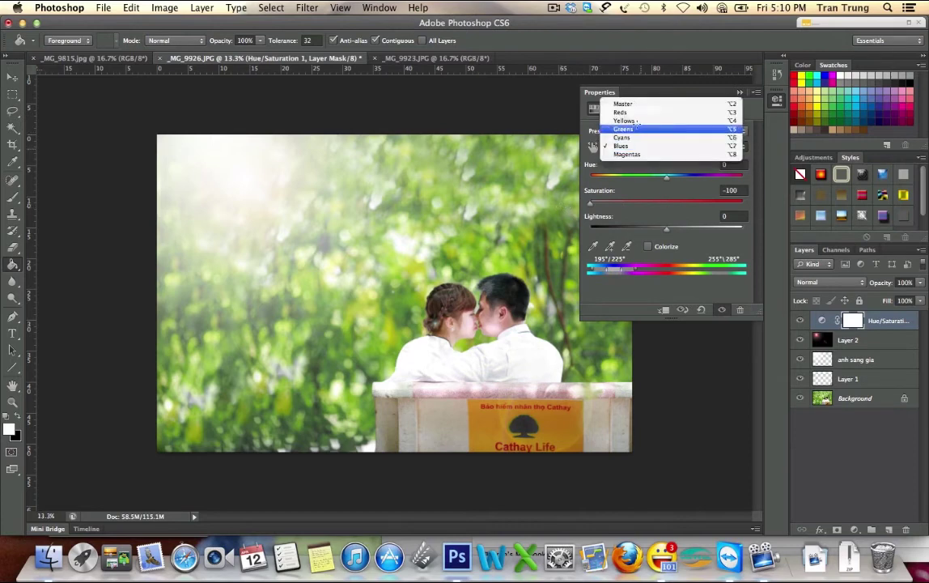
pyautogui.click(624, 121)
pyautogui.moveTo(668, 203); pyautogui.dragTo(572, 205)
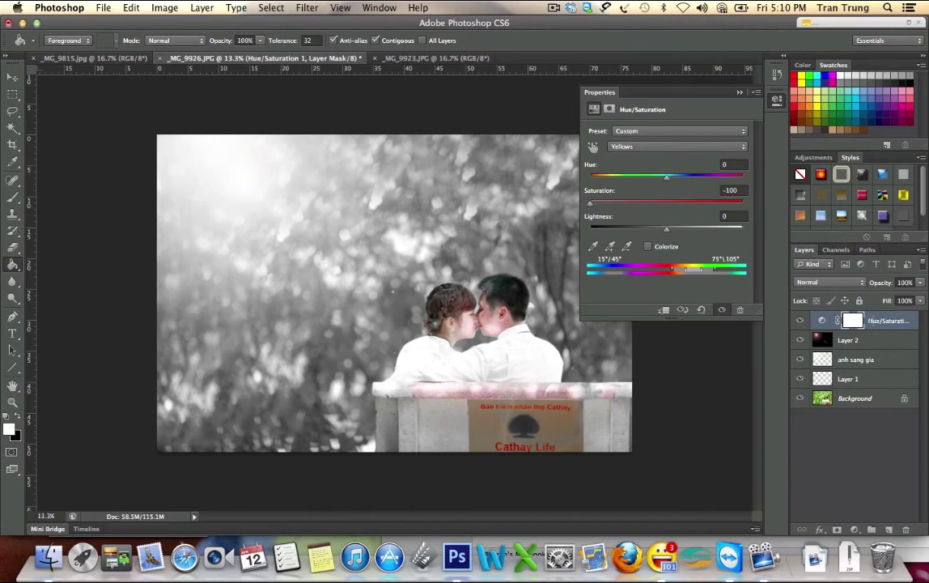
pyautogui.click(822, 320)
pyautogui.click(739, 91)
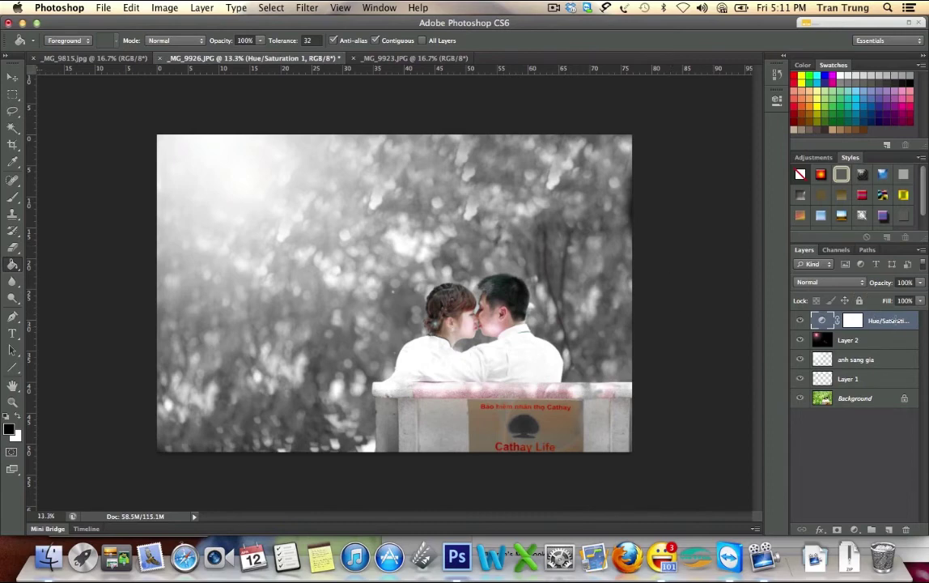
# - Set the Hue/Saturation layer's opacity to 50%
pyautogui.click(921, 282)
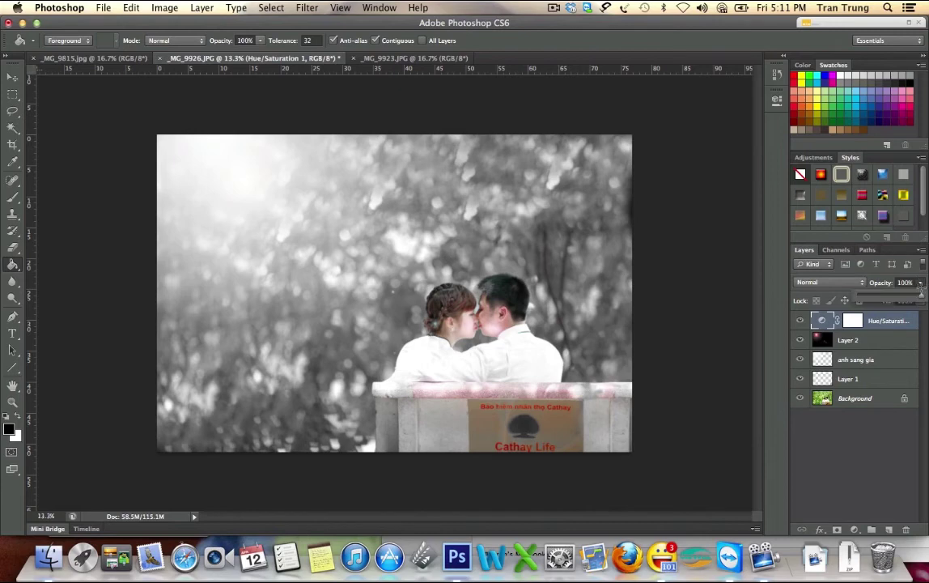
pyautogui.click(904, 283)
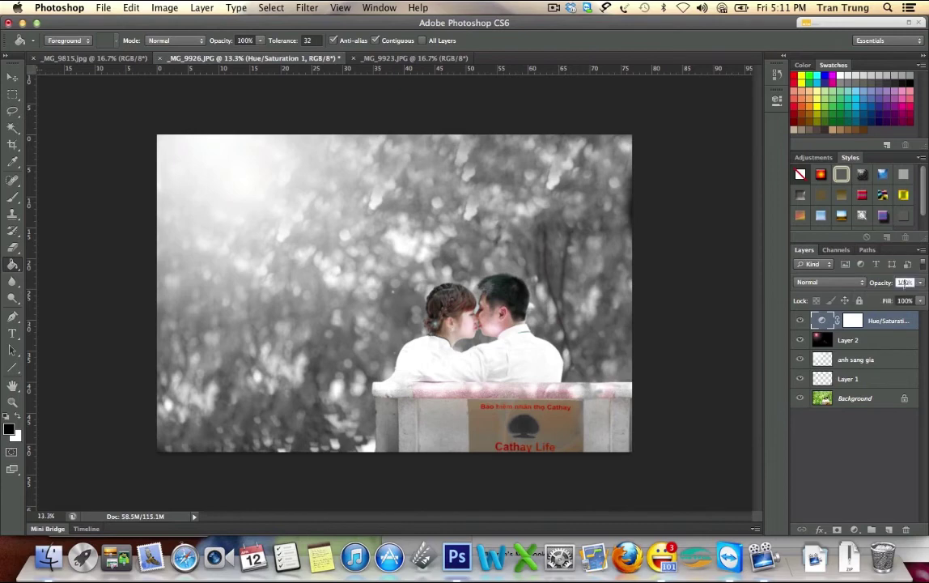
pyautogui.write('50')
pyautogui.press('Return')
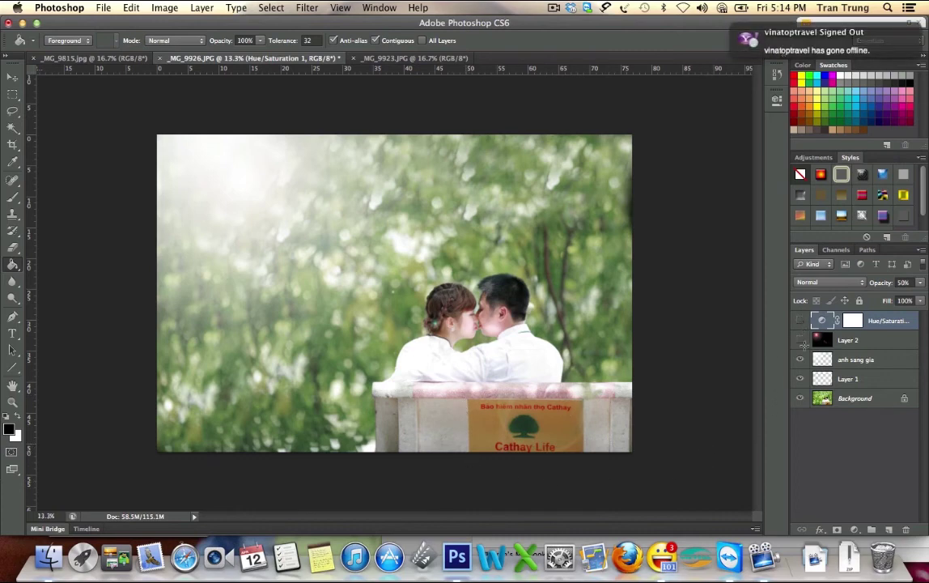
# - Hide the effect layers, select Background, and marquee the area around the Cathay Life sign
pyautogui.keyDown('alt'); pyautogui.click(799, 398); pyautogui.keyUp('alt')
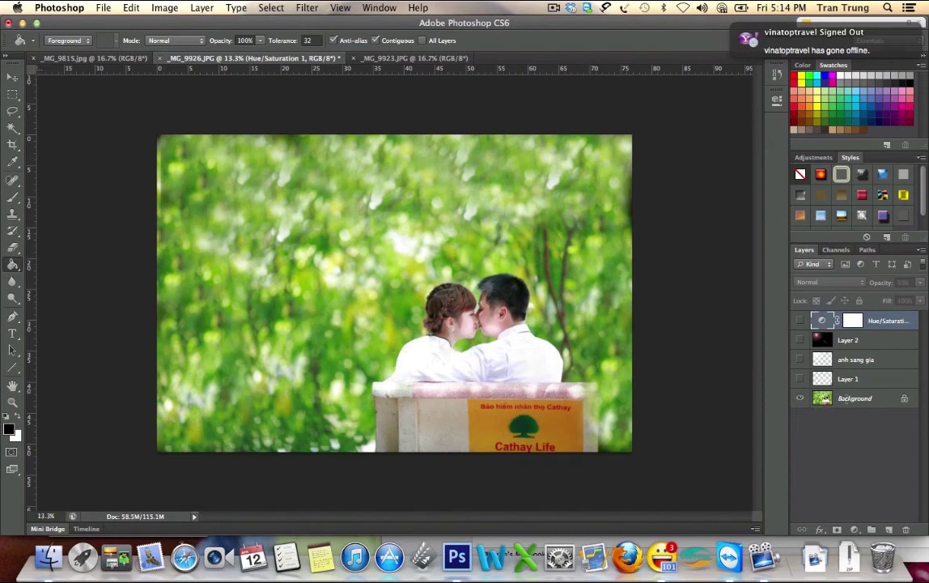
pyautogui.click(842, 399)
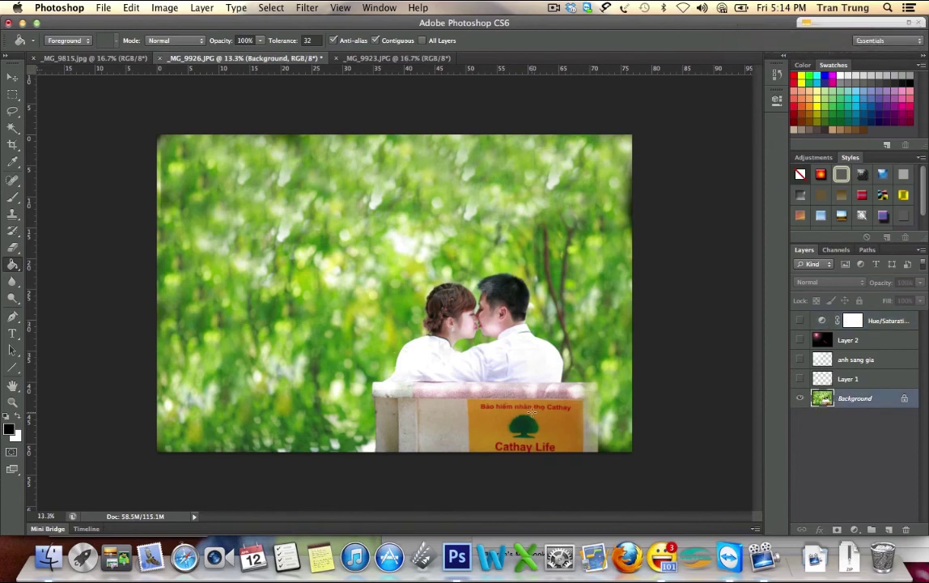
pyautogui.click(12, 94)
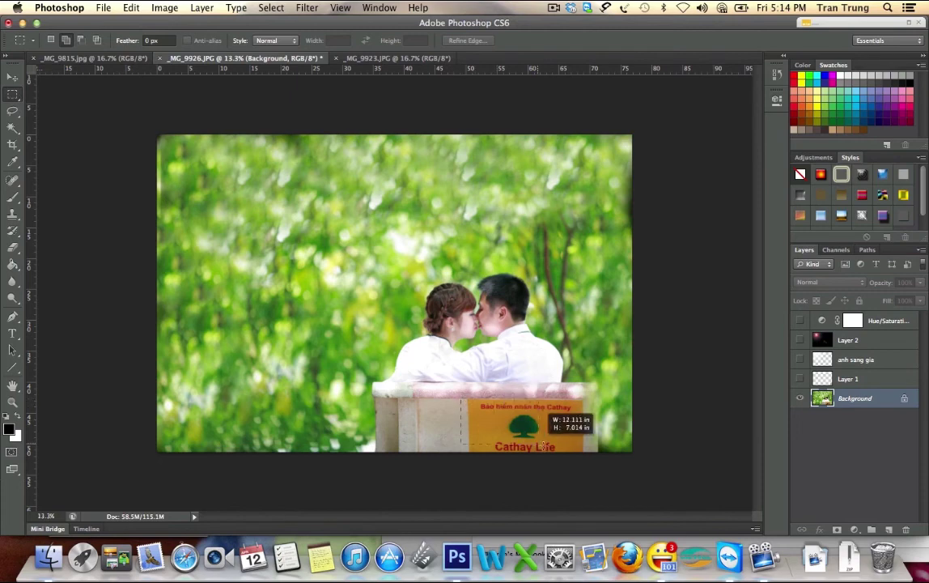
pyautogui.moveTo(462, 400)
pyautogui.mouseDown()
pyautogui.moveTo(550, 450)
pyautogui.moveTo(462, 398)
pyautogui.mouseUp()
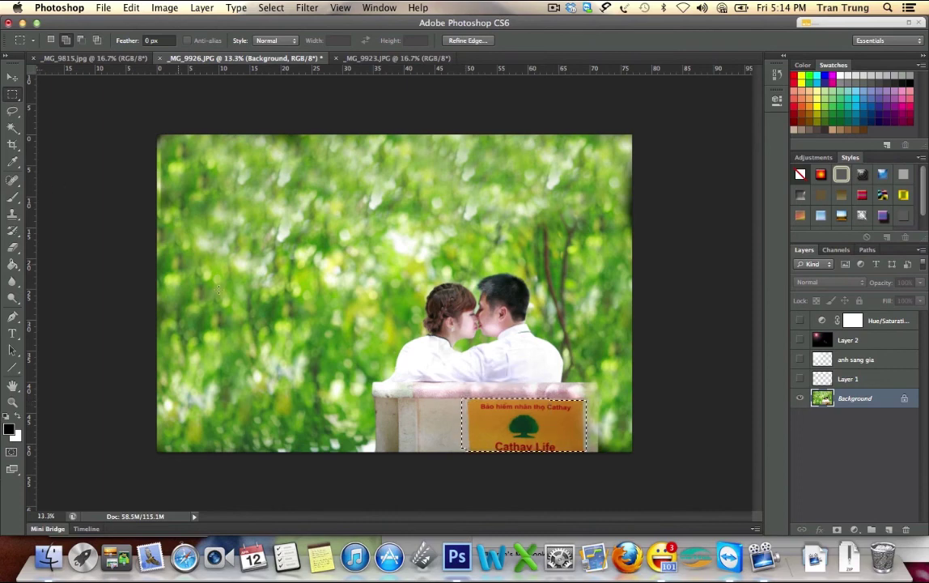
# - Clone-stamp wood texture over the orange sign with a roughly 100 px brush
pyautogui.click(12, 214)
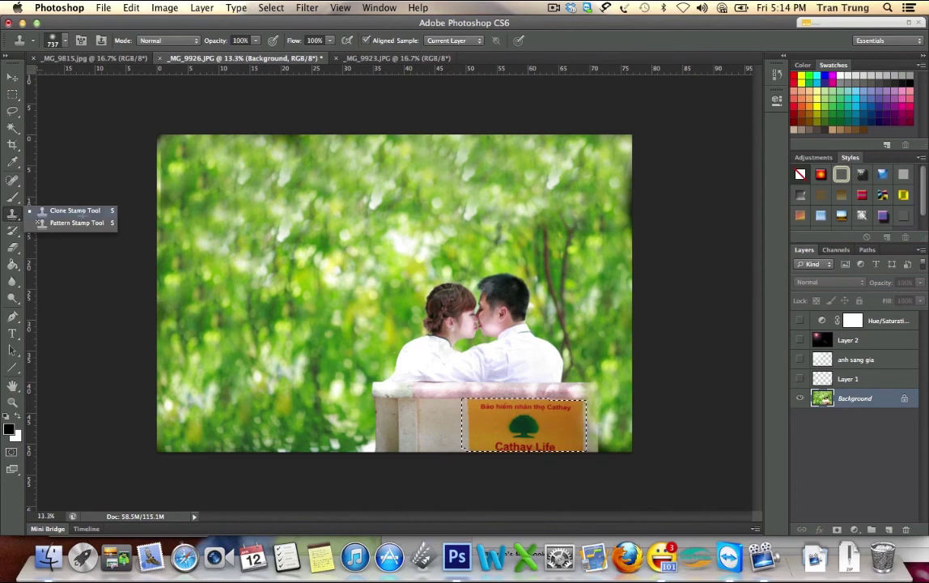
pyautogui.click(73, 210)
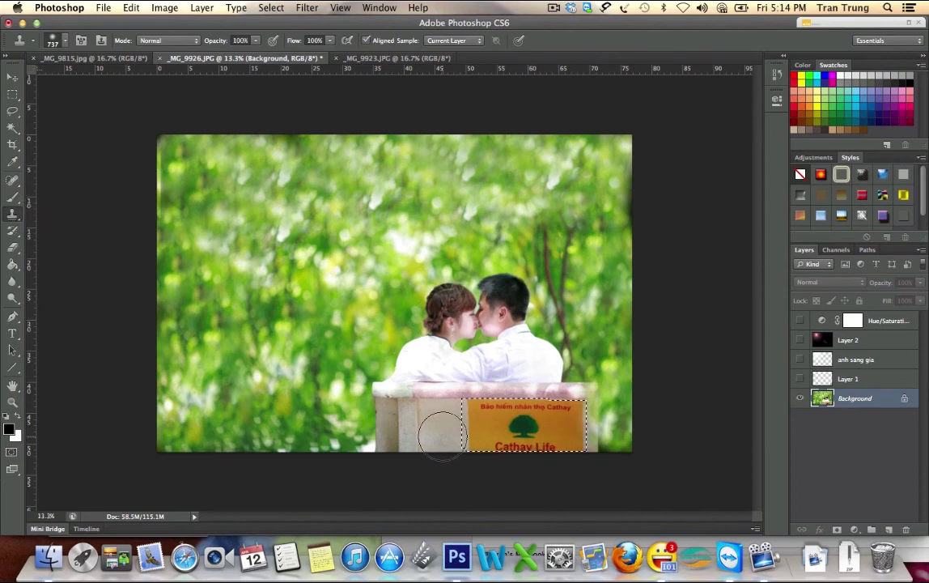
pyautogui.rightClick(442, 399)
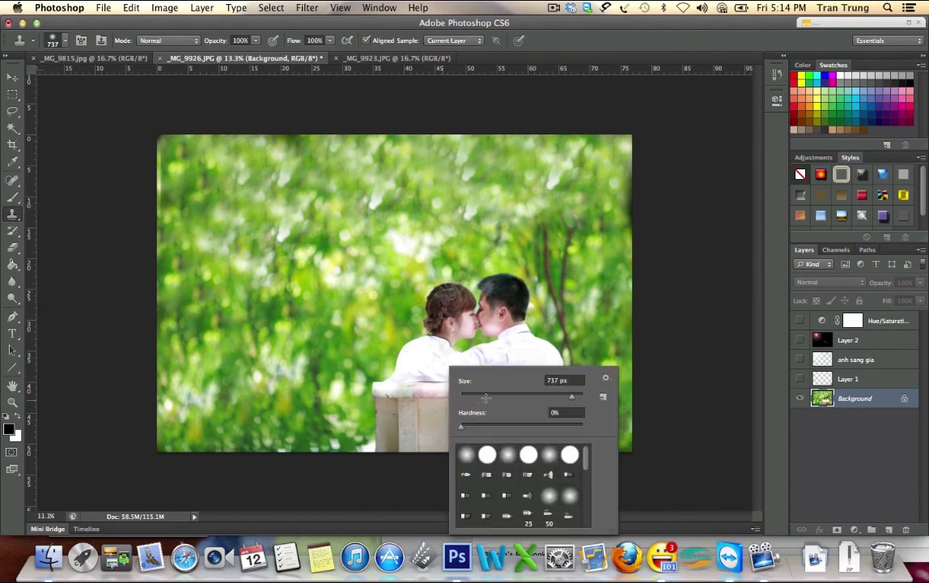
pyautogui.moveTo(544, 396); pyautogui.dragTo(521, 395)
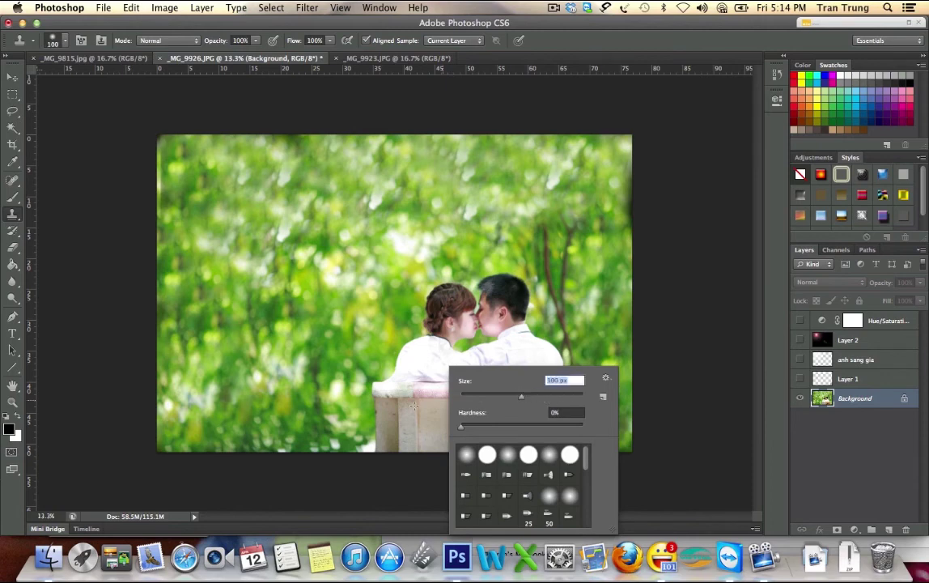
pyautogui.press('Return')
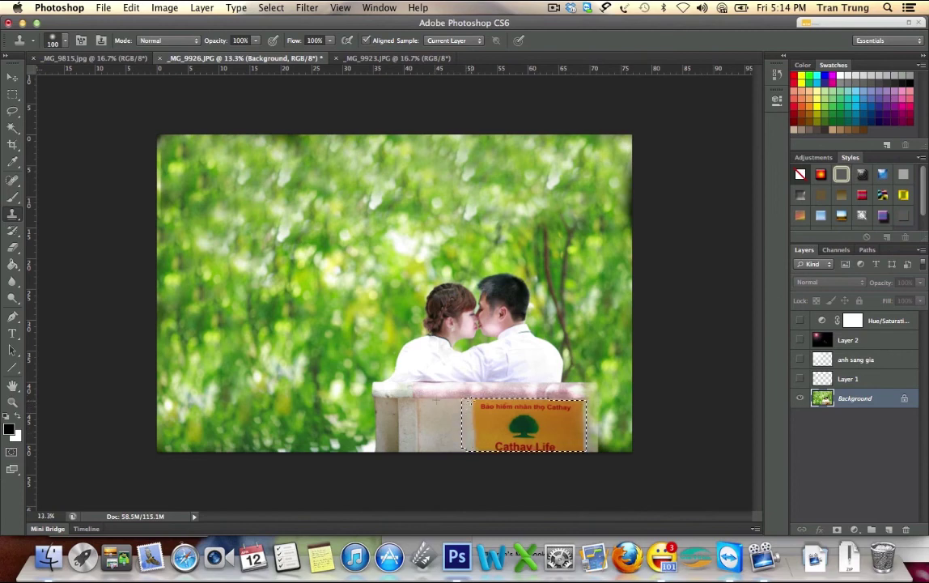
pyautogui.moveTo(467, 415)
pyautogui.mouseDown()
pyautogui.moveTo(473, 437)
pyautogui.moveTo(539, 442)
pyautogui.mouseUp()
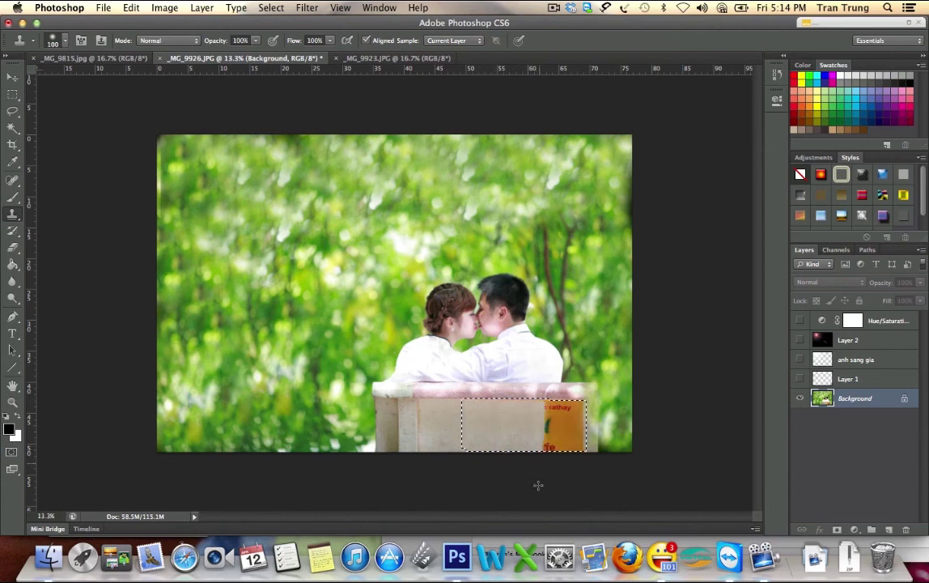
pyautogui.moveTo(541, 445)
pyautogui.mouseDown()
pyautogui.moveTo(565, 403)
pyautogui.moveTo(577, 444)
pyautogui.mouseUp()
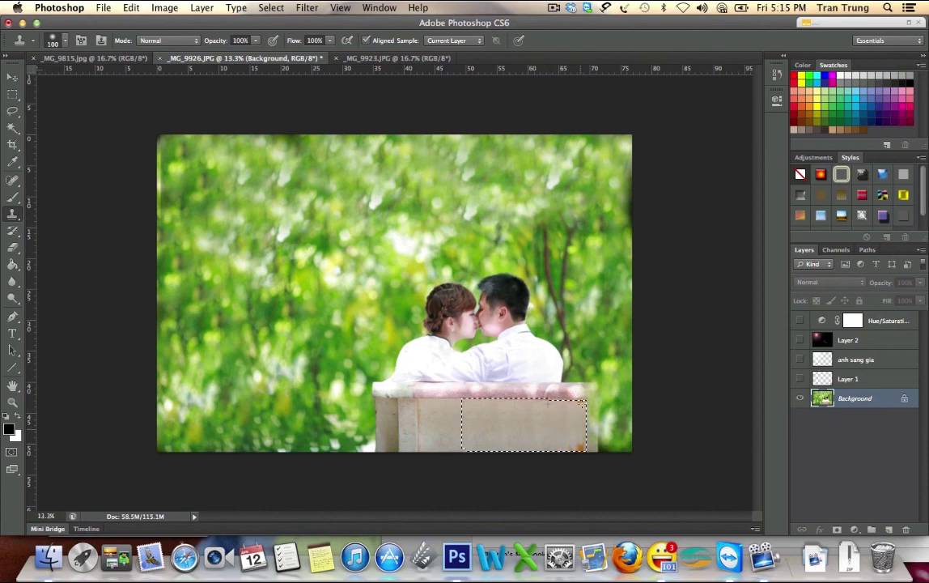
# - Deselect the sign area and show all the effect layers again
pyautogui.press('m')
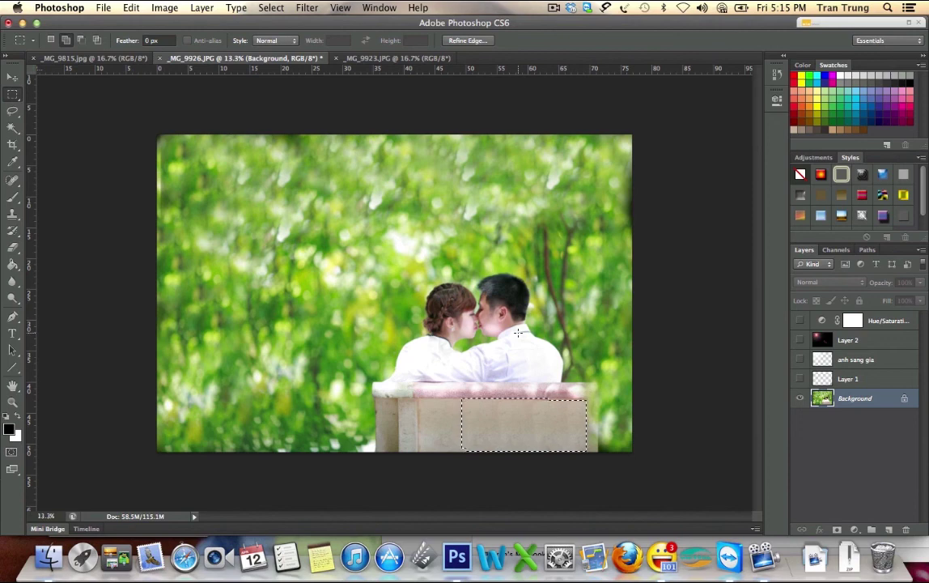
pyautogui.click(518, 332)
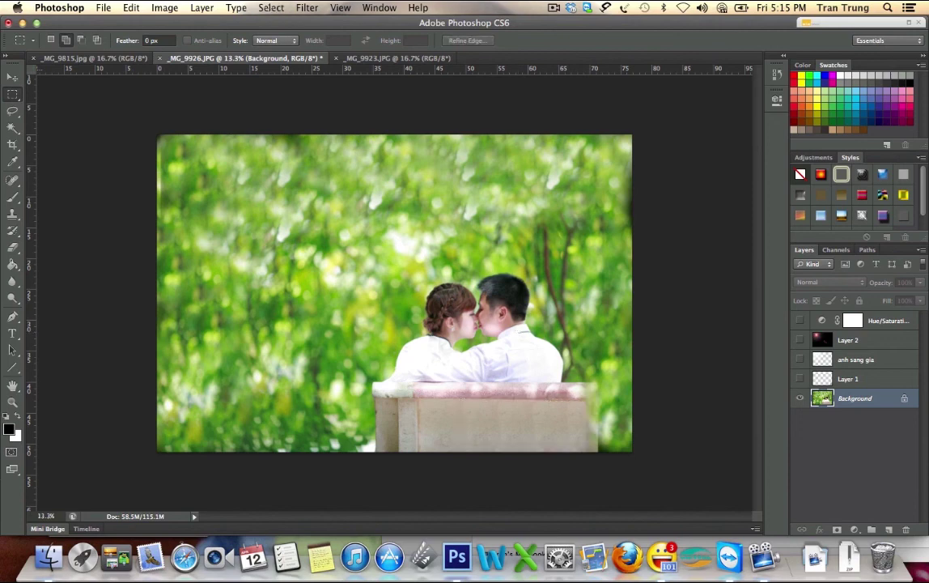
pyautogui.click(271, 7)
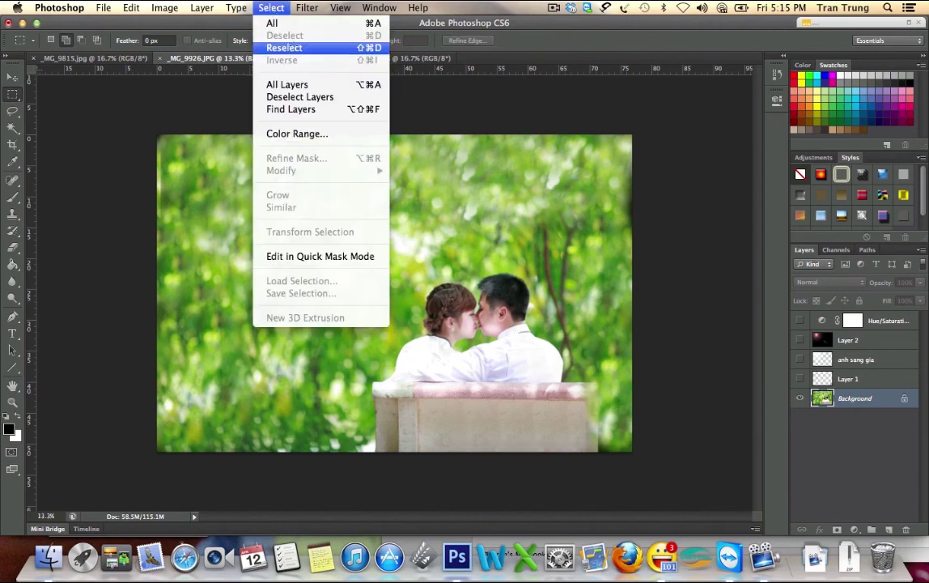
pyautogui.click(285, 10)
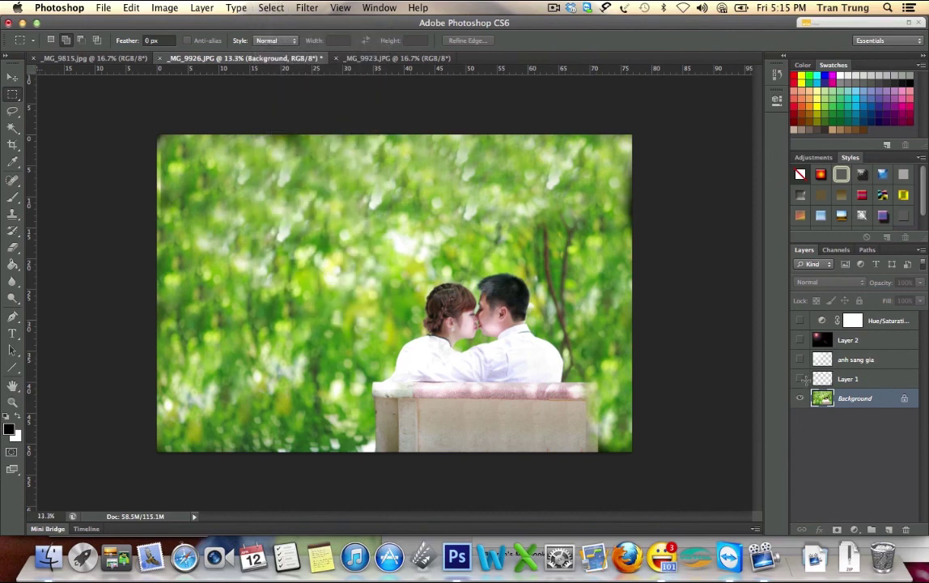
pyautogui.moveTo(801, 378); pyautogui.dragTo(800, 320)
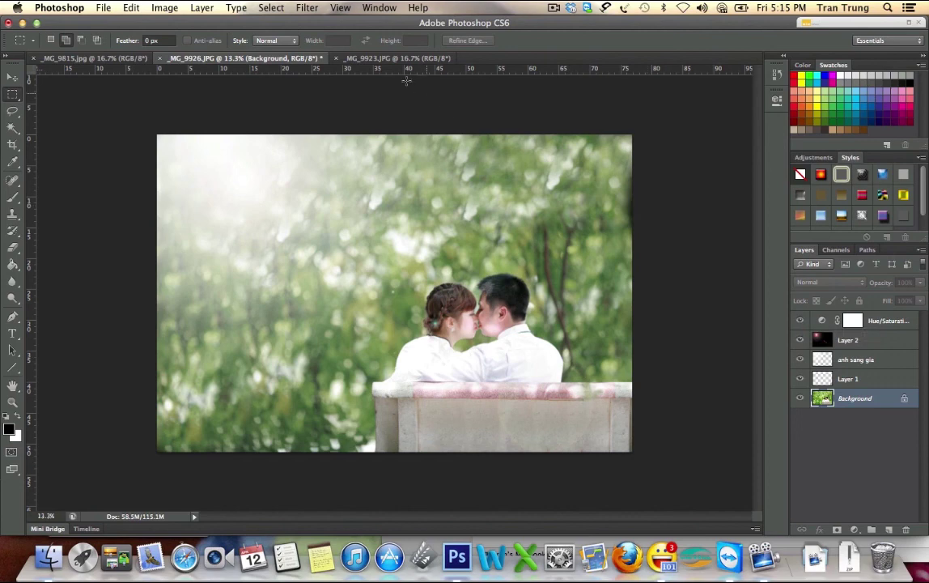
# - Show the History panel and save the current state as a new snapshot
pyautogui.click(380, 8)
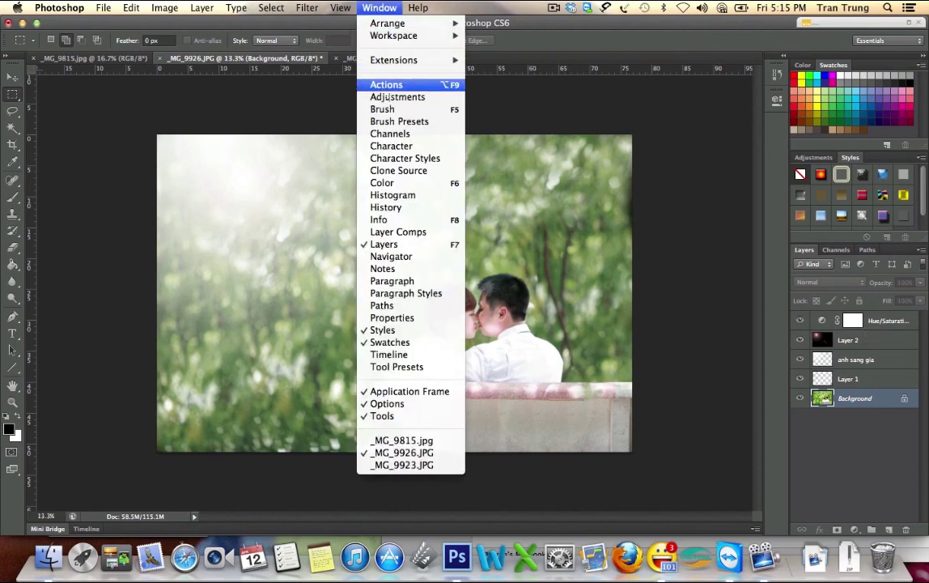
pyautogui.click(387, 207)
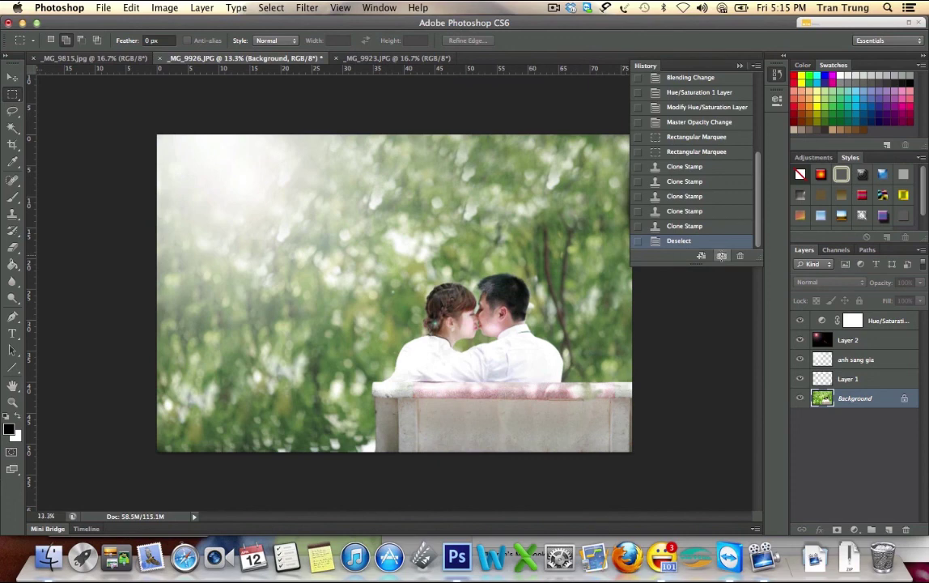
pyautogui.click(722, 256)
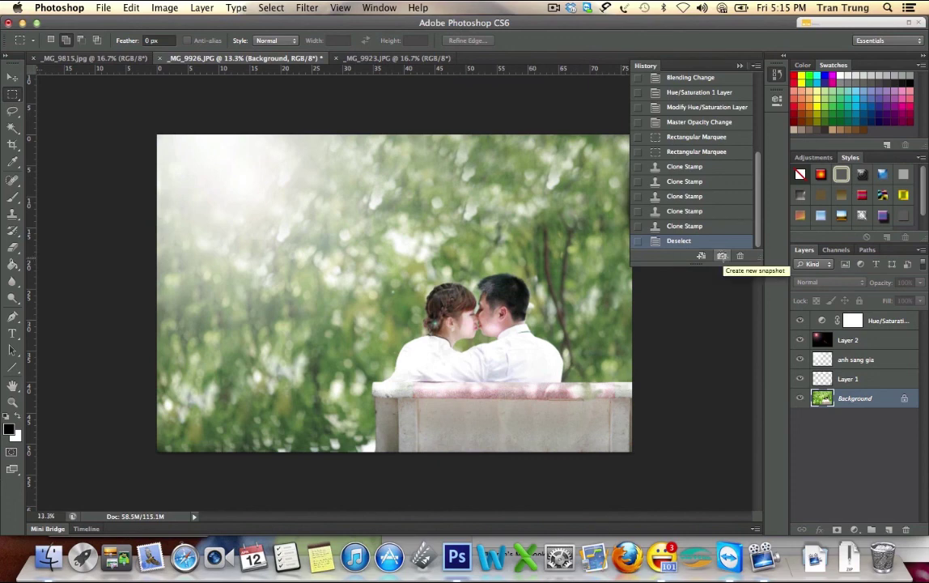
# - Switch between the original _MG_9926.JPG state and Snapshot 1 to compare
pyautogui.scroll(3, 729, 162)
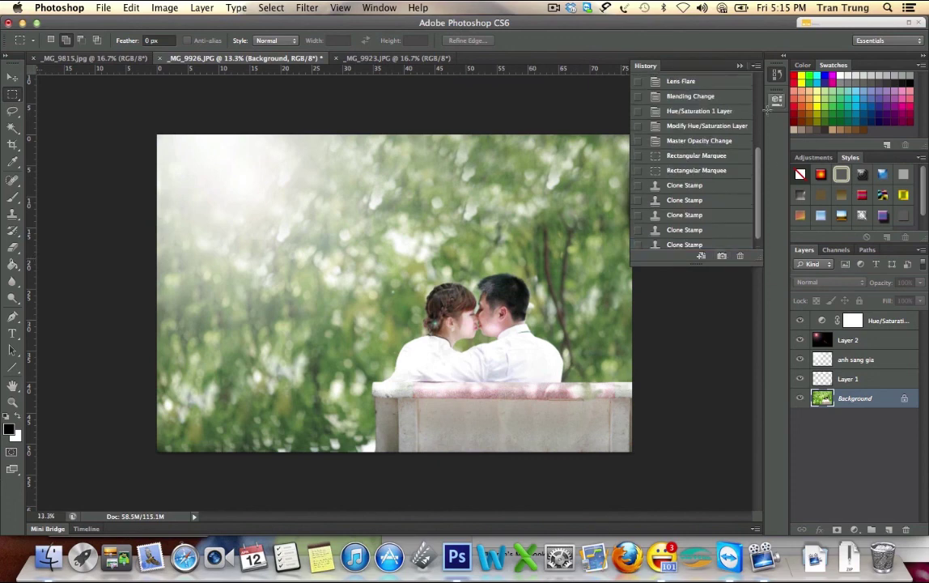
pyautogui.scroll(2, 759, 108)
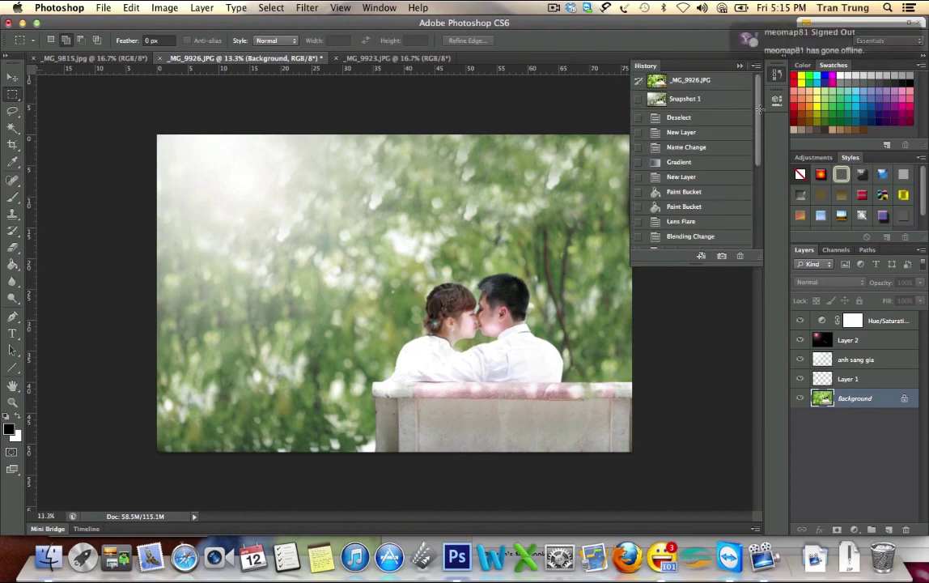
pyautogui.click(685, 80)
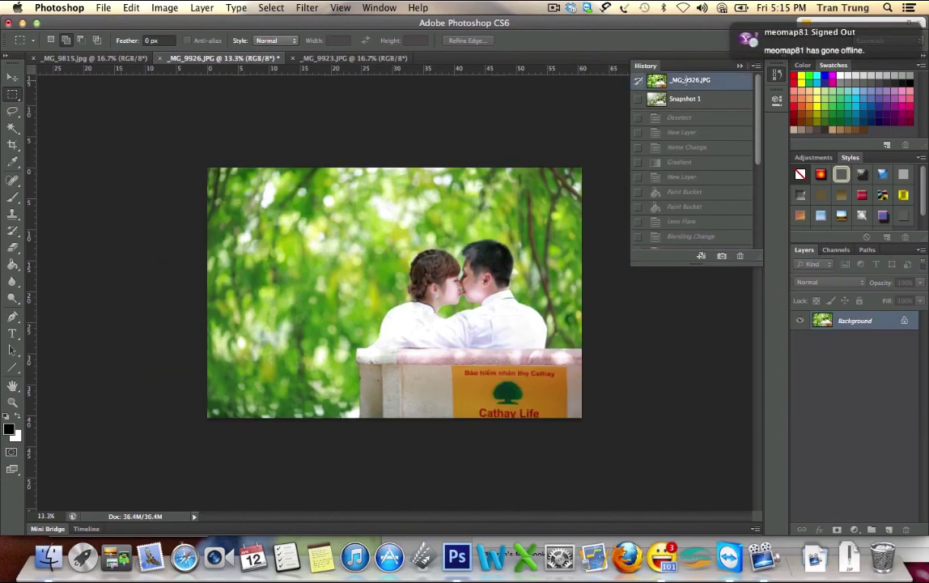
pyautogui.click(685, 98)
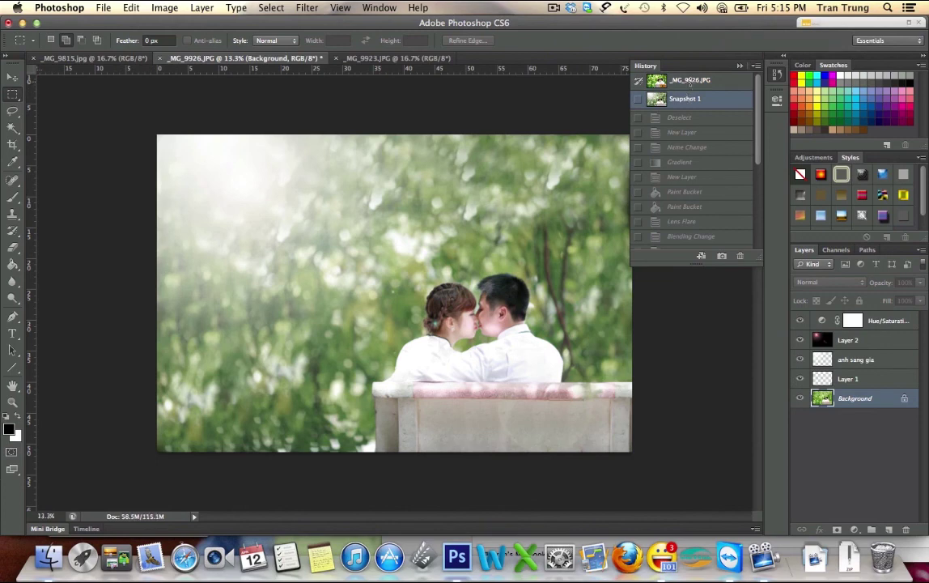
pyautogui.click(690, 81)
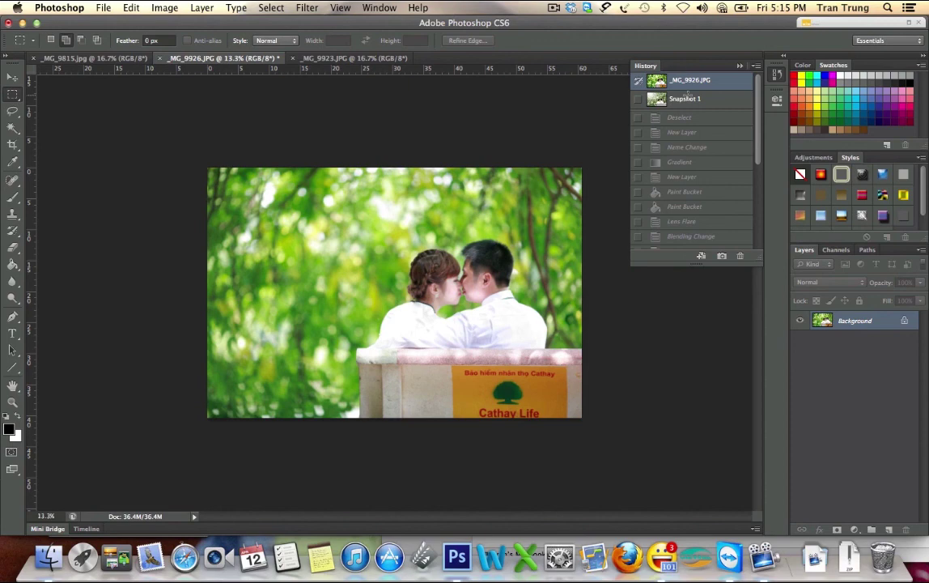
pyautogui.click(687, 97)
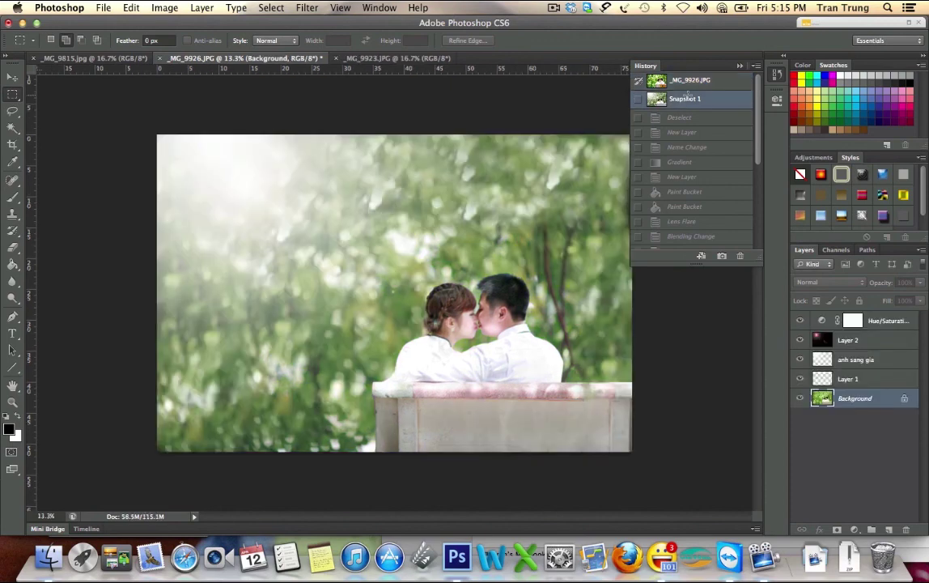